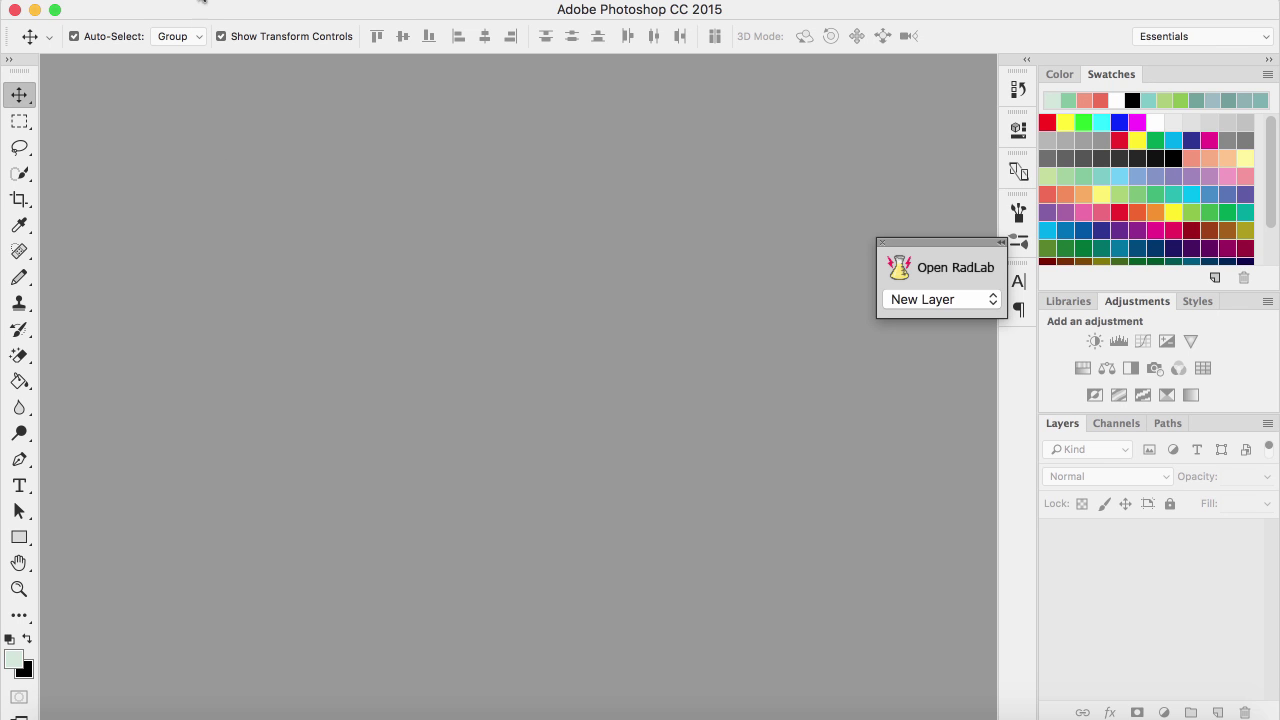
In the Open dialog, select AllMine, AllYouNeedIsLove, GiveLove, HeartThis, HeartYou, HappyValentines and ILoveThis.
left_click(170, 0)
left_click(215, 26)
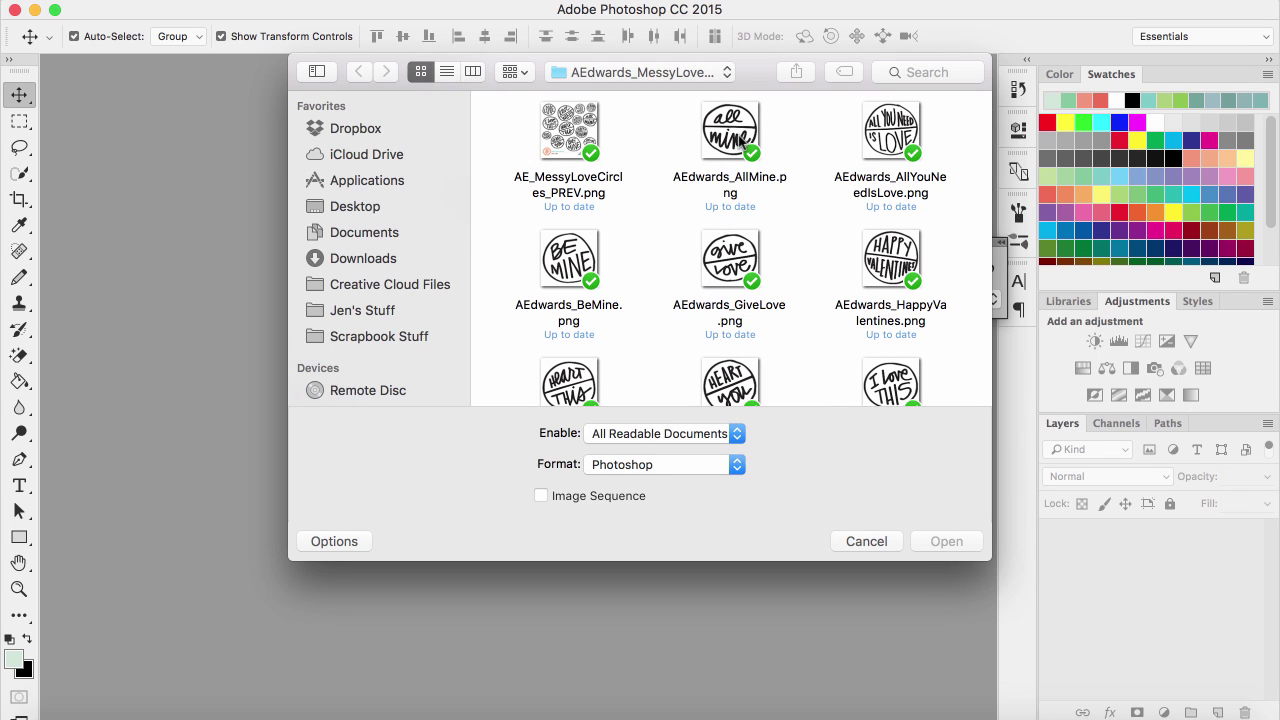
left_click(745, 138)
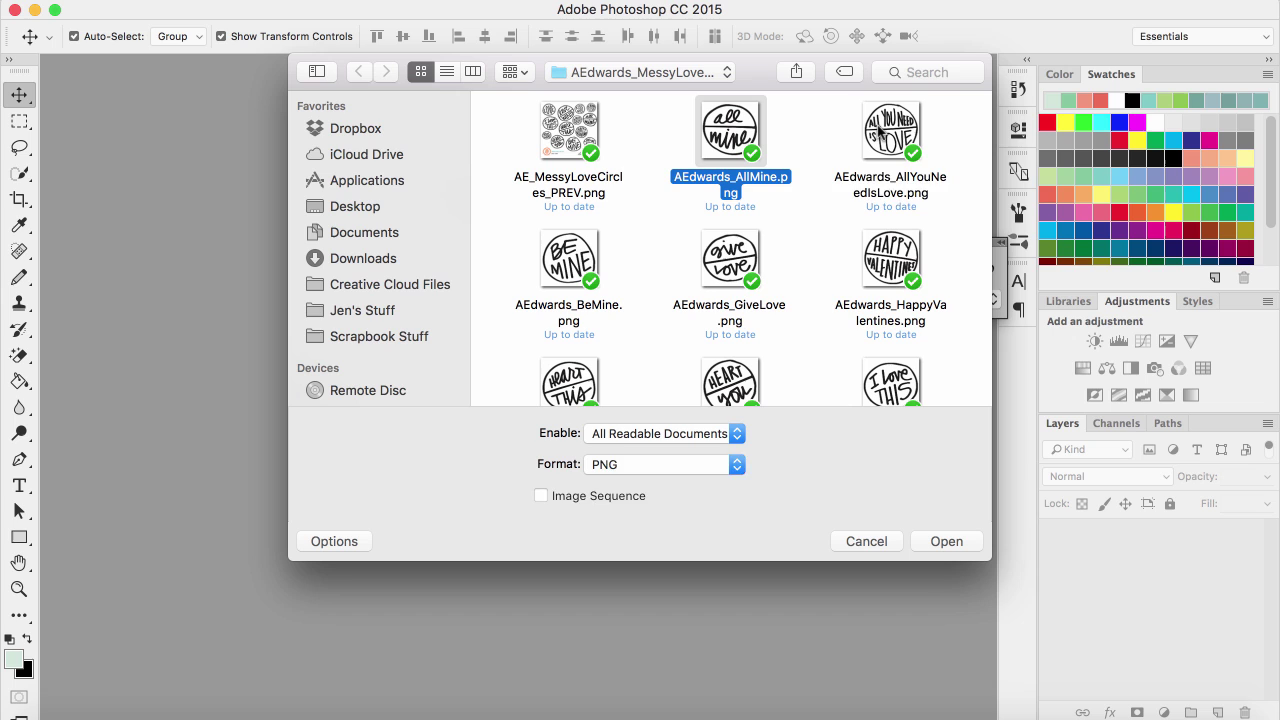
left_click(883, 134, "super")
left_click(743, 275, "super")
scroll(743, 275, "down", 1)
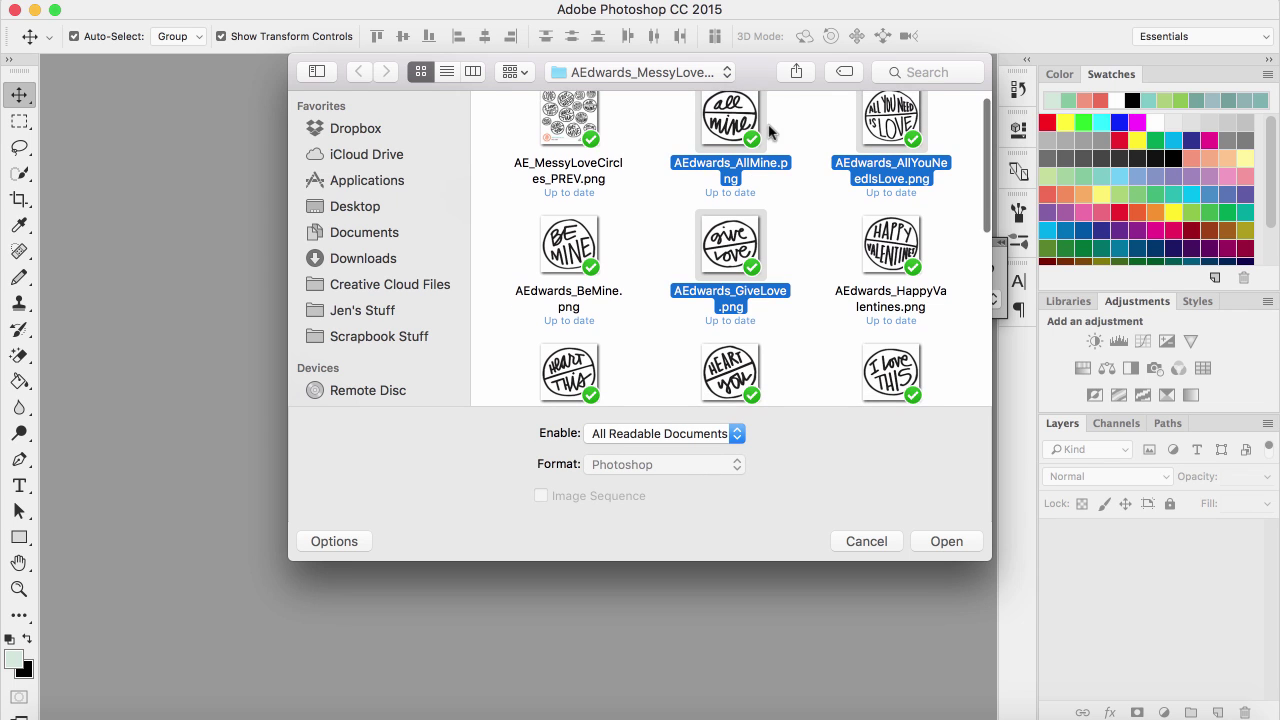
left_click(587, 372, "super")
left_click(708, 376, "super")
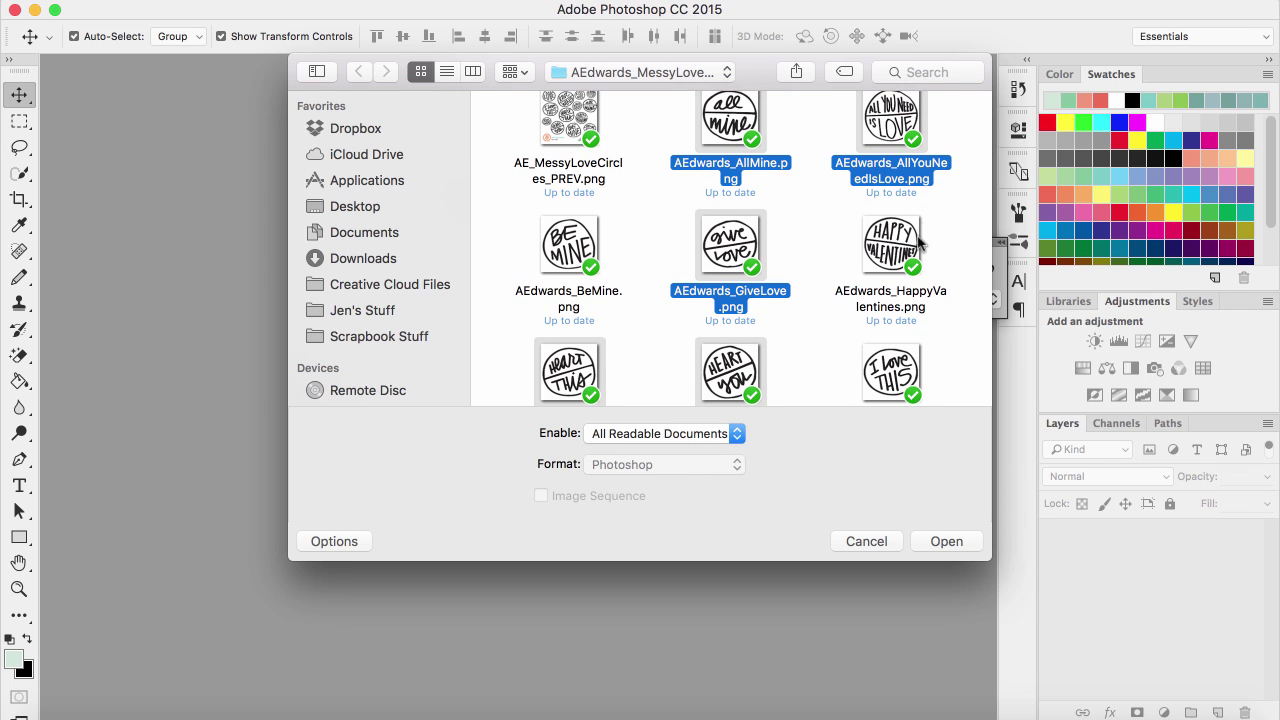
left_click(919, 240, "super")
left_click(893, 370, "super")
Deselect ILoveThis, add LoveWins, SoMuchLove and YouMeLove, and open all selected badges.
scroll(895, 368, "down", 3)
scroll(895, 368, "down", 5)
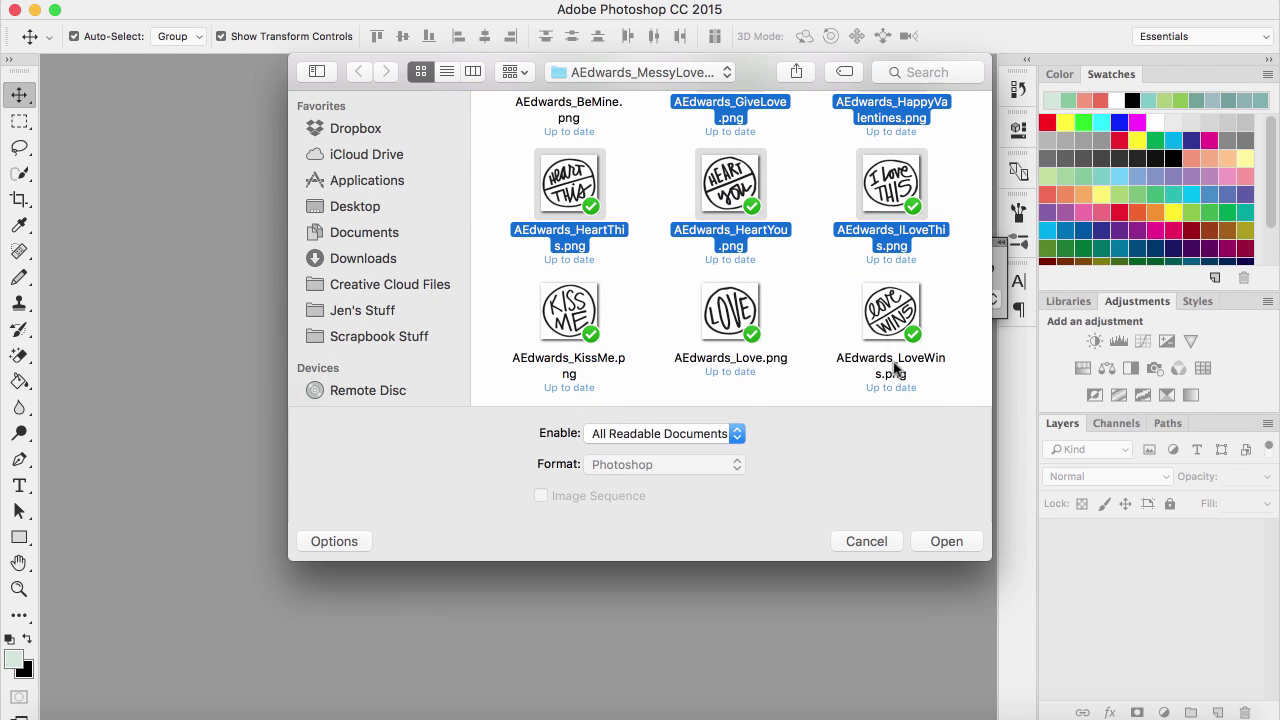
left_click(888, 197, "super")
left_click(892, 310, "super")
scroll(893, 308, "down", 2)
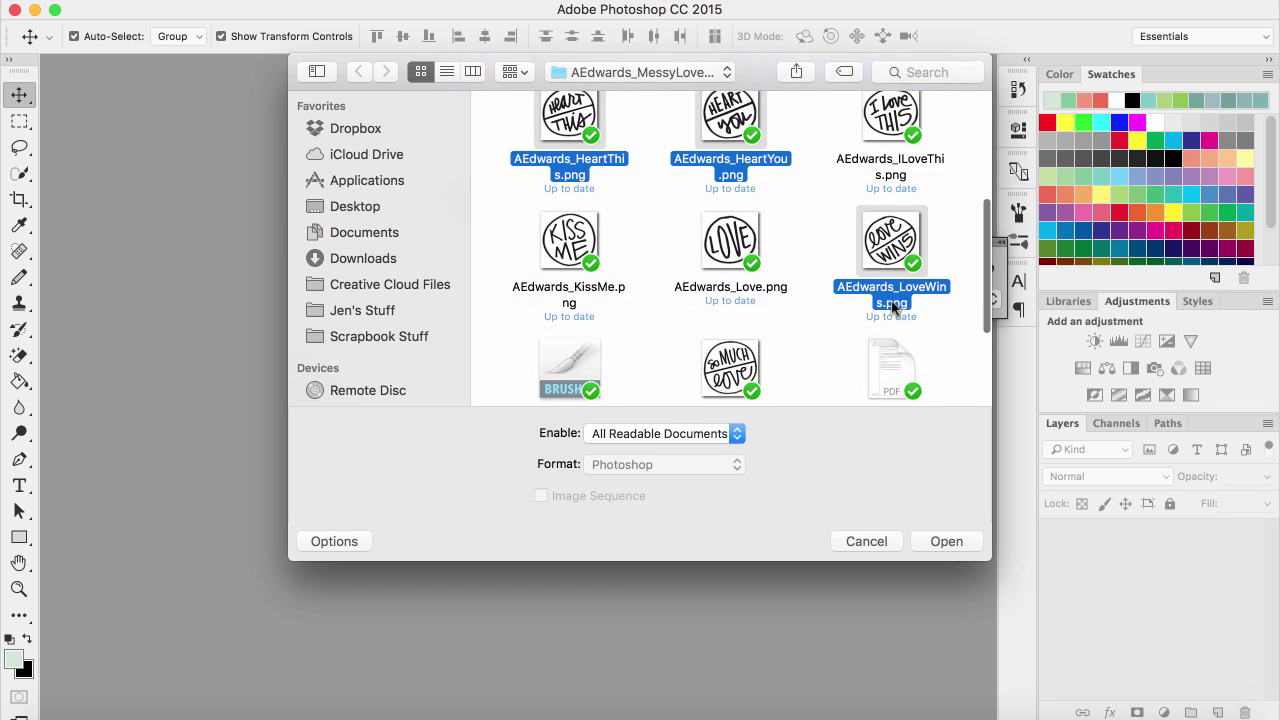
scroll(860, 312, "down", 2)
left_click(730, 288, "super")
scroll(730, 290, "down", 2)
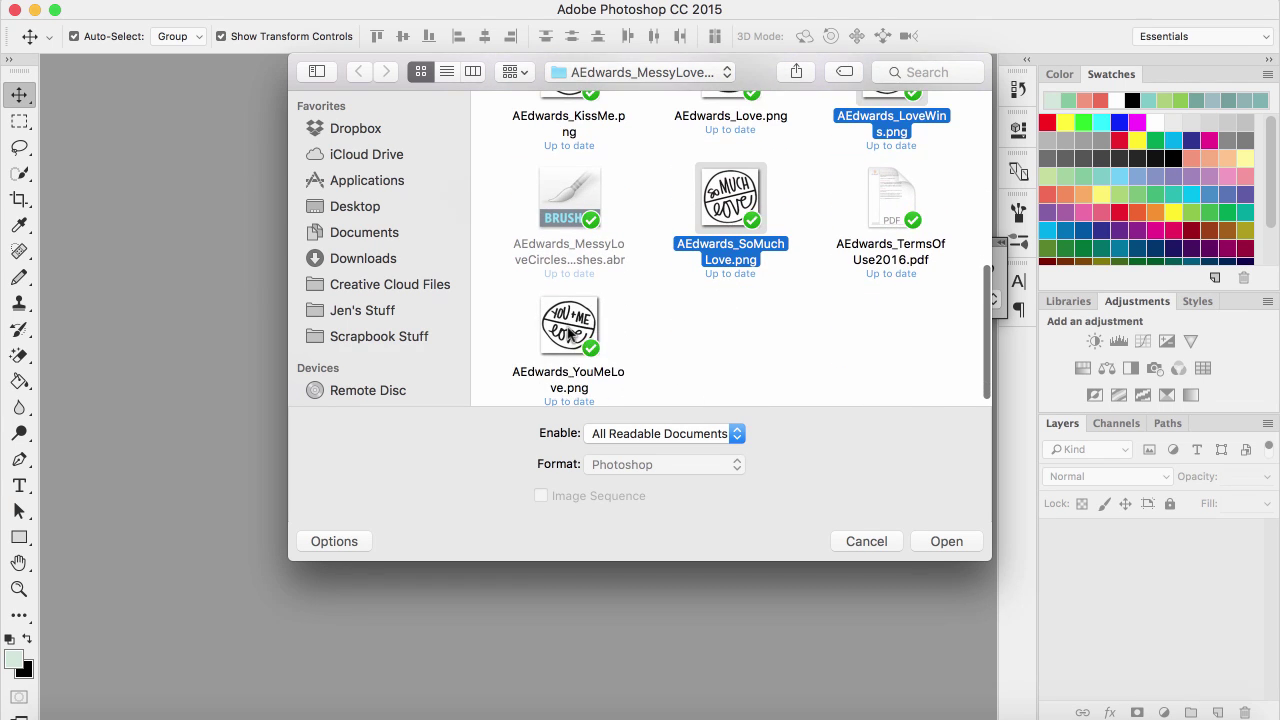
left_click(568, 333, "super")
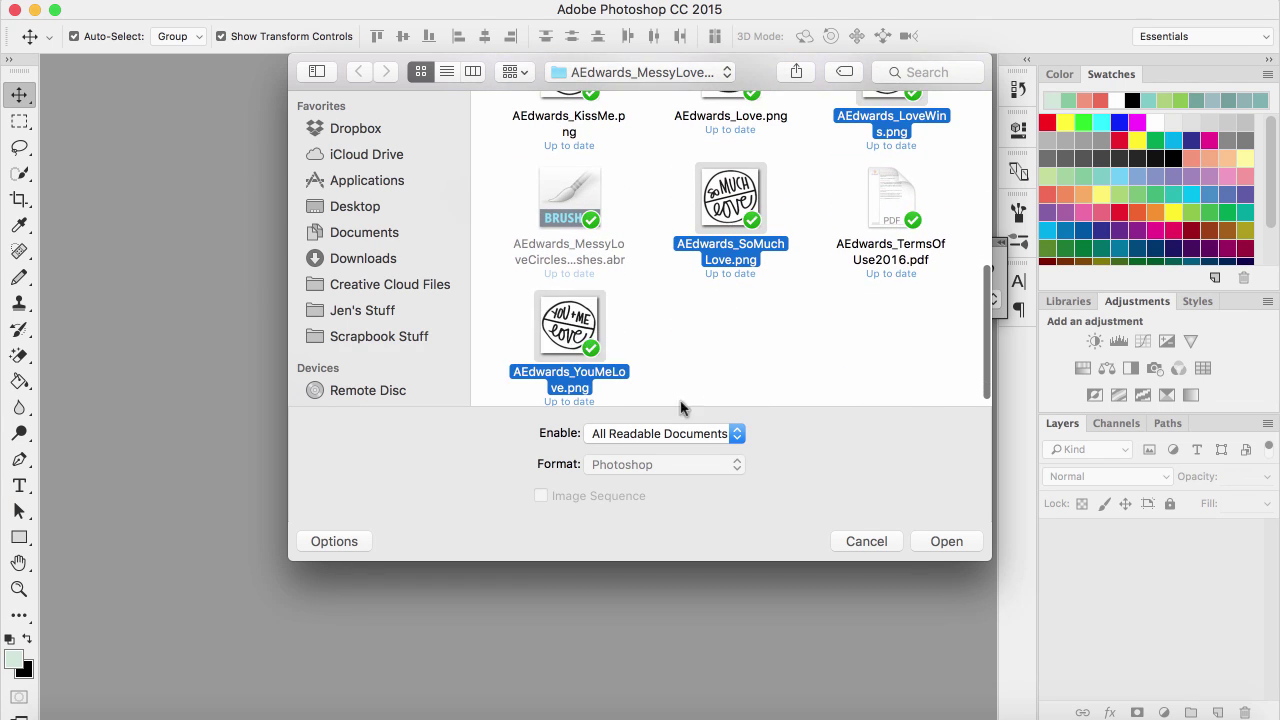
left_click(943, 541)
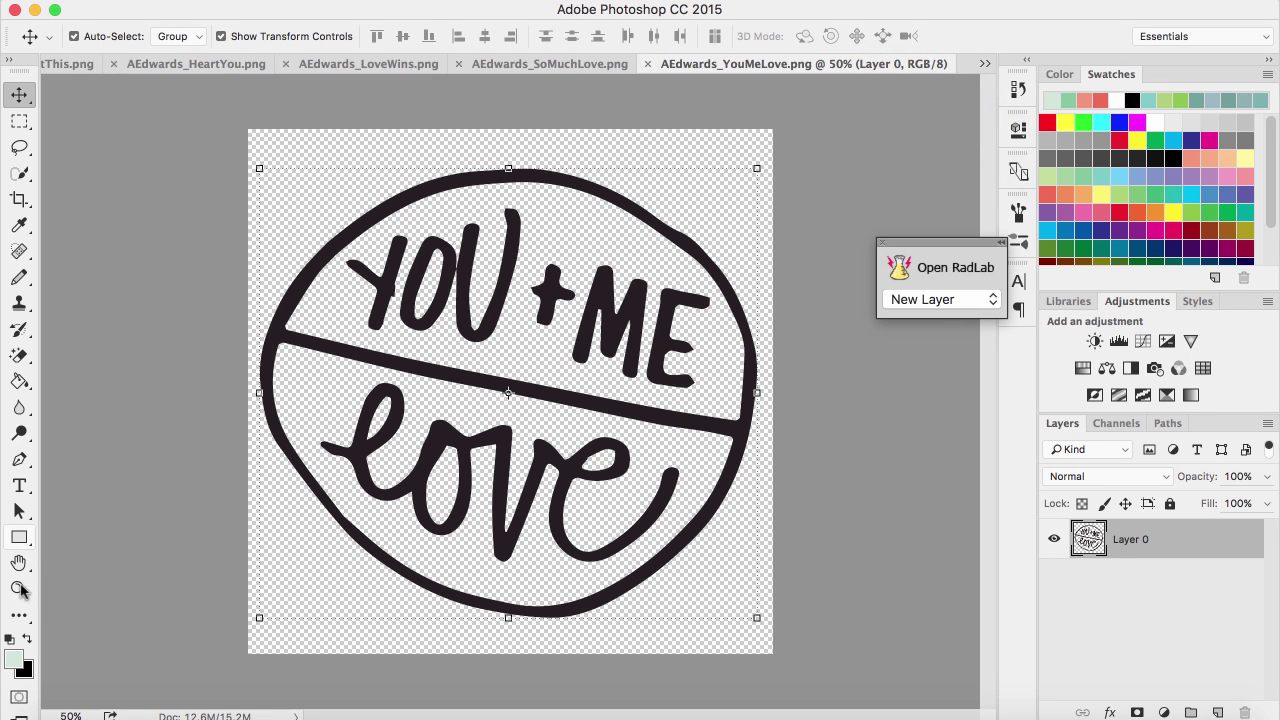
Try greens in the foreground Color Picker, cancel it, then pick the mint green swatch.
left_click(15, 666)
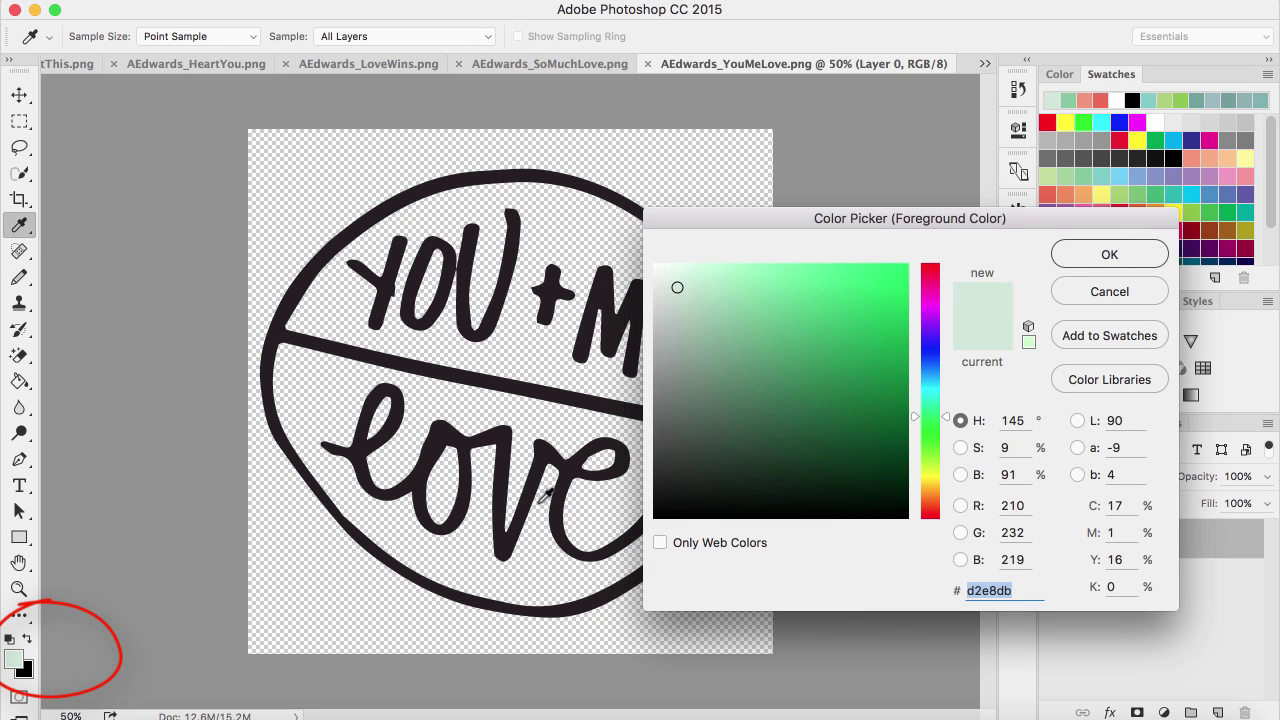
left_click(788, 324)
mouse_move(791, 395)
left_mouse_down()
mouse_move(729, 320)
mouse_move(754, 286)
mouse_move(792, 280)
left_mouse_up()
left_click(928, 376)
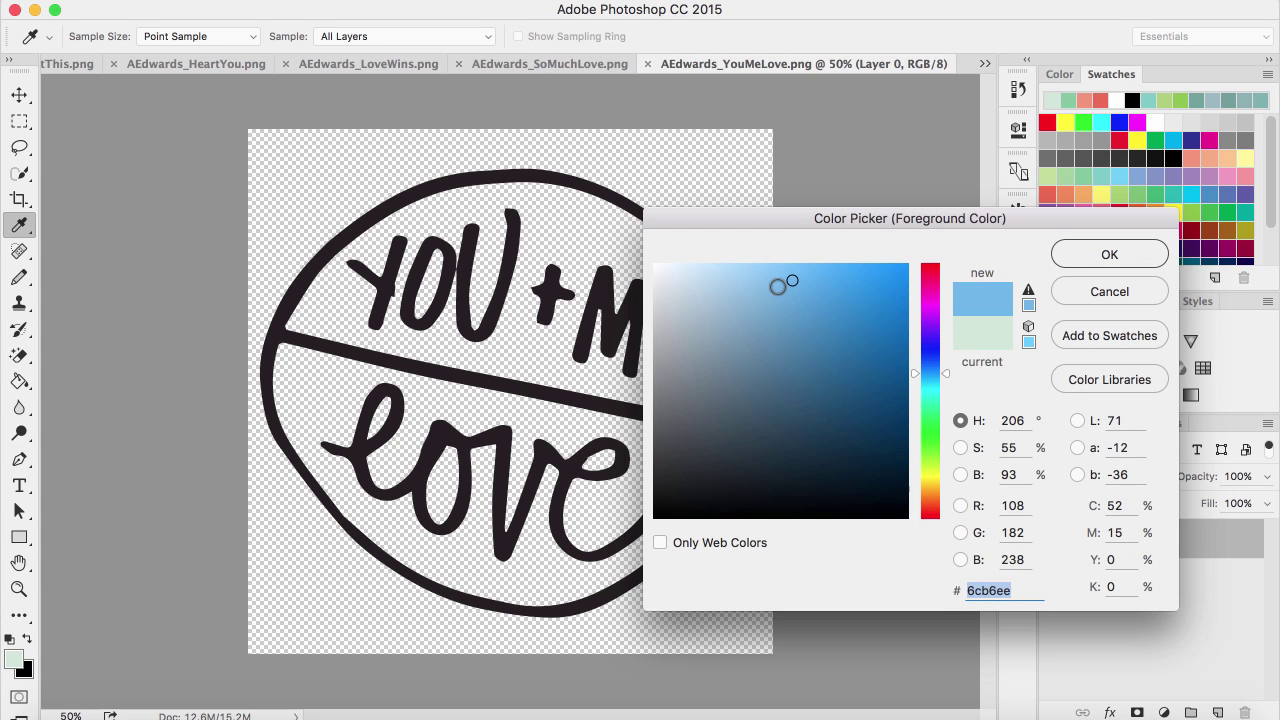
left_click(1104, 298)
key("v")
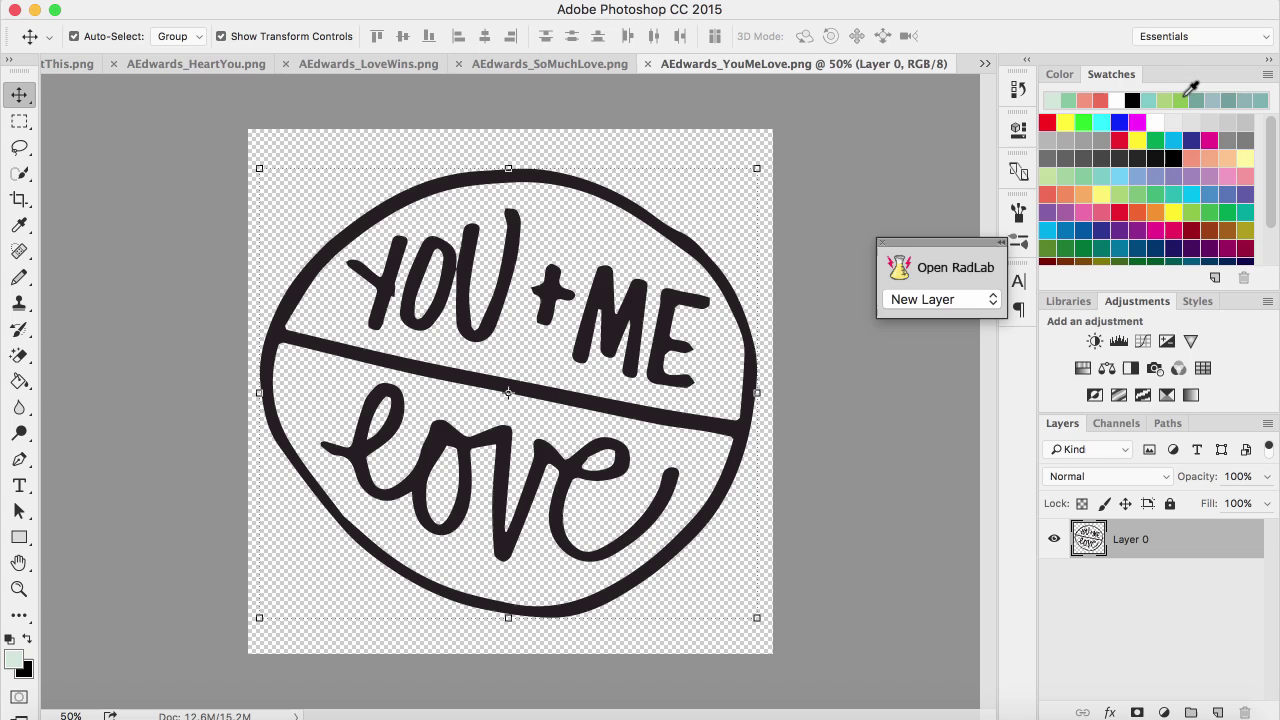
left_click(1073, 98)
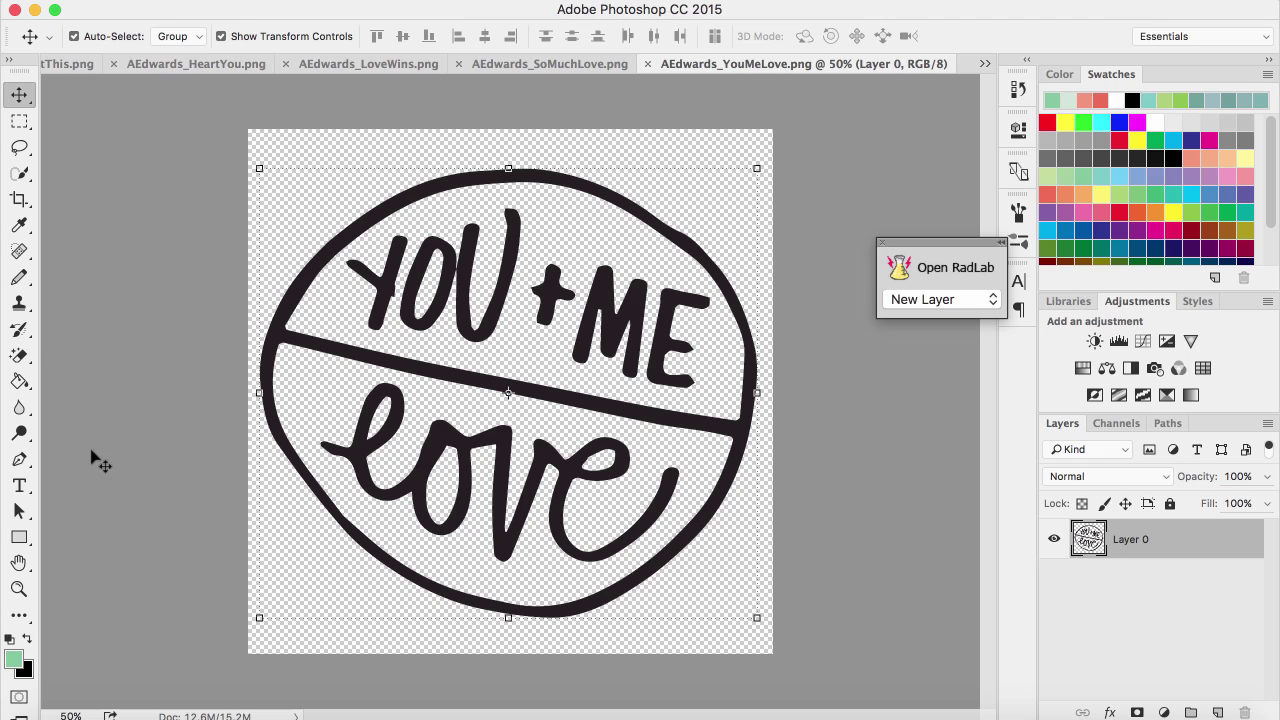
Paint Bucket the lower half mint green, then fill the l, o, e holes and upper half white.
left_click(22, 383)
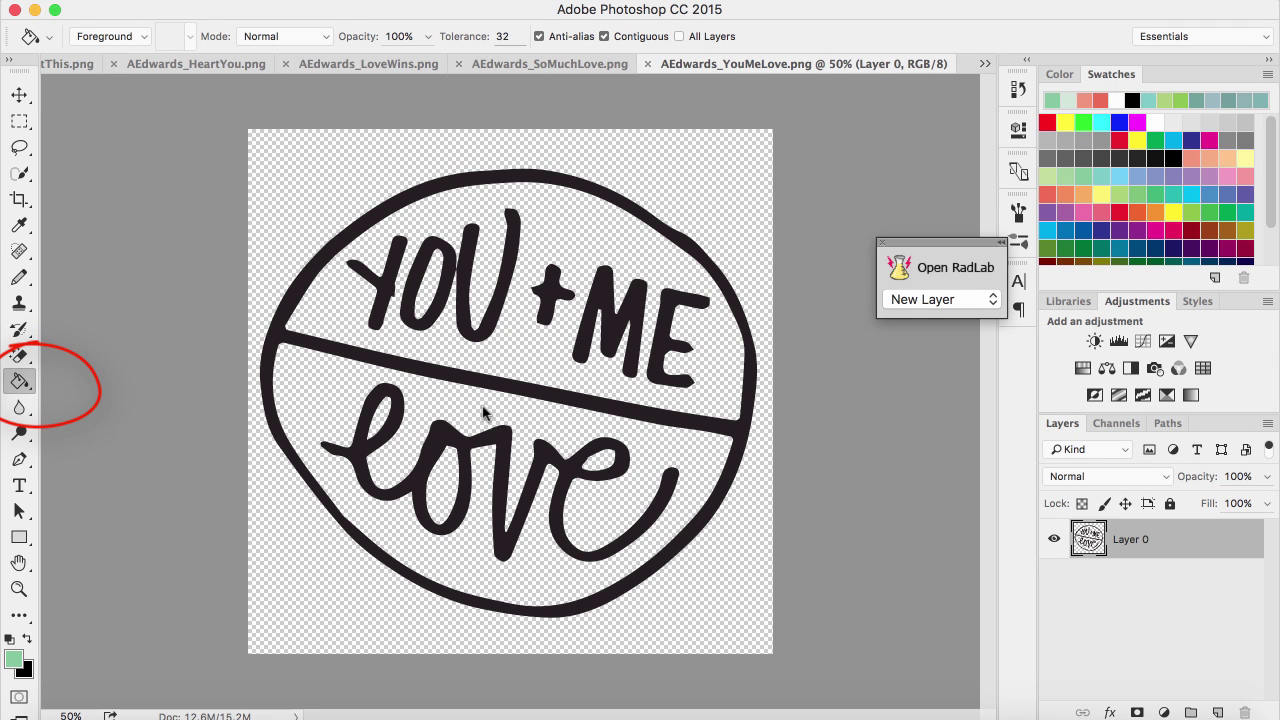
left_click(483, 413)
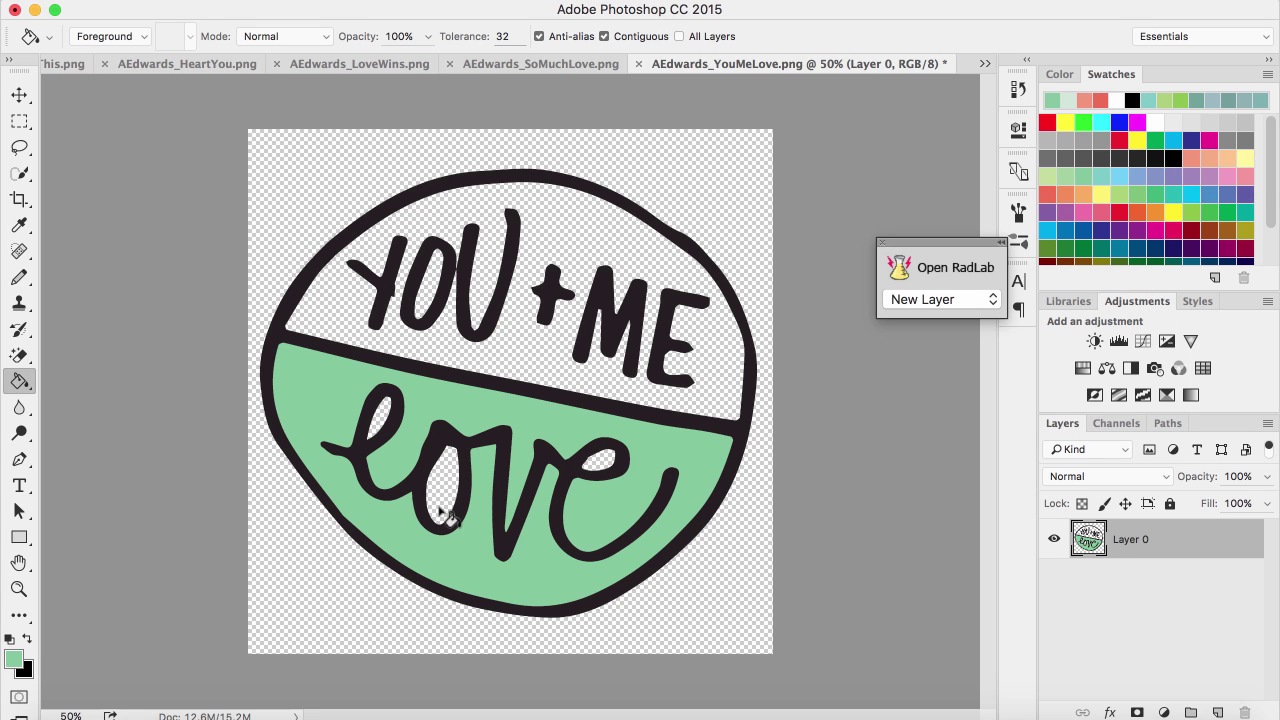
left_click(28, 639)
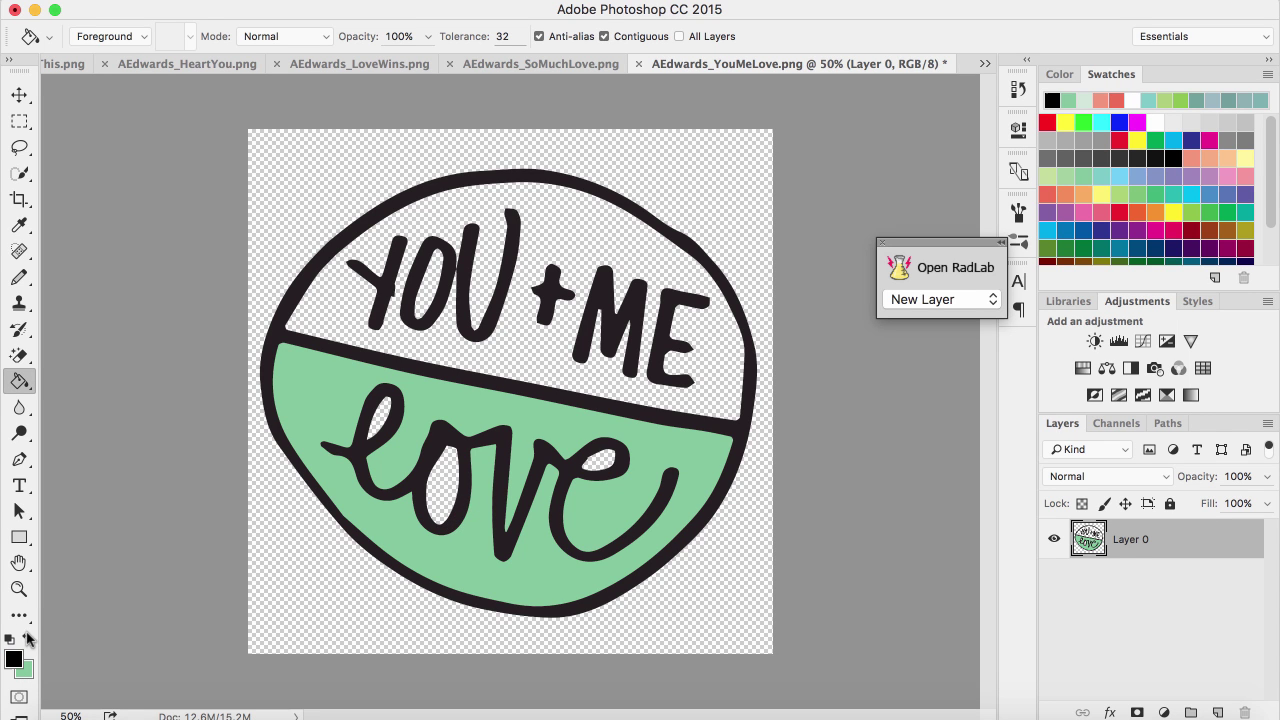
left_click(11, 640)
left_click(26, 677)
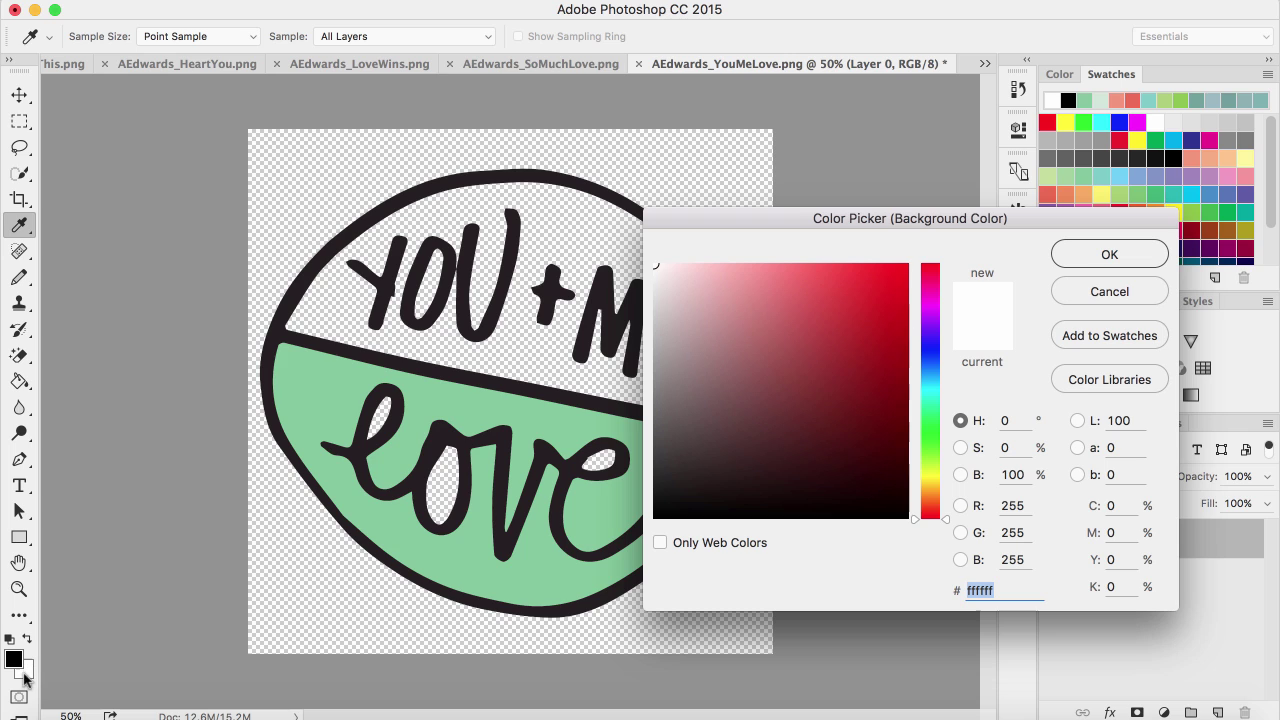
left_click(1112, 292)
left_click(28, 639)
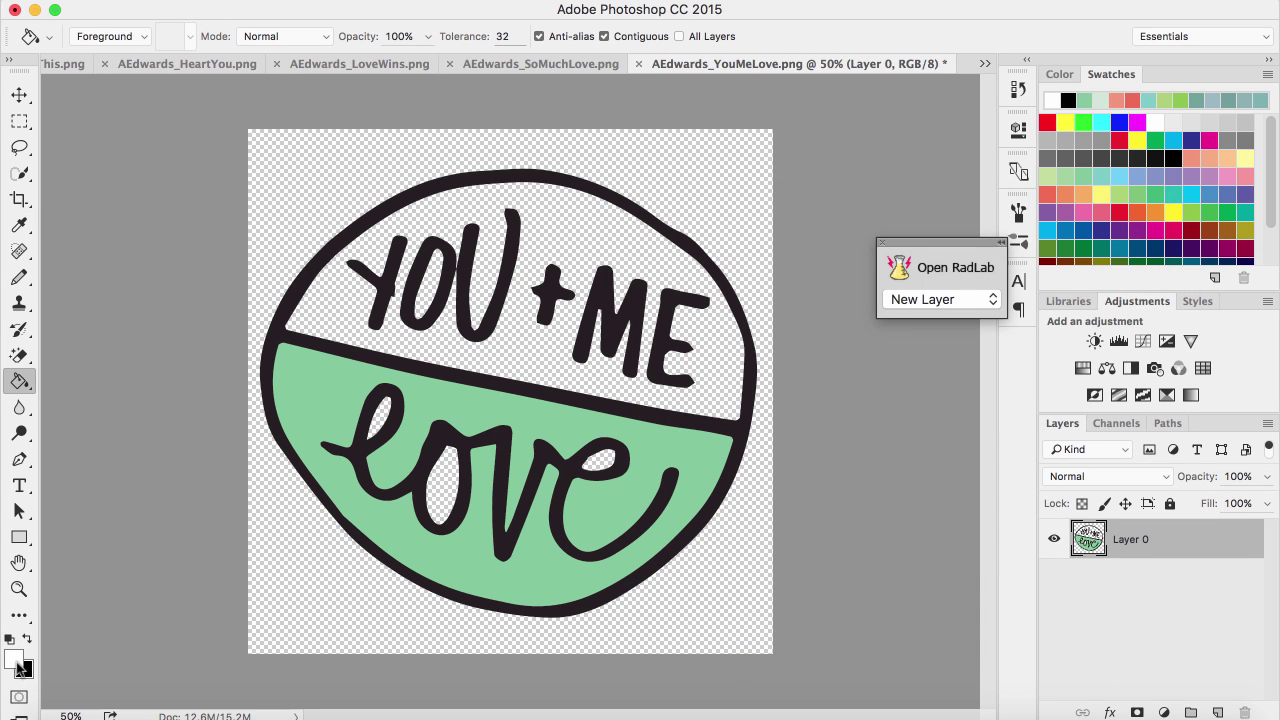
left_click(381, 422)
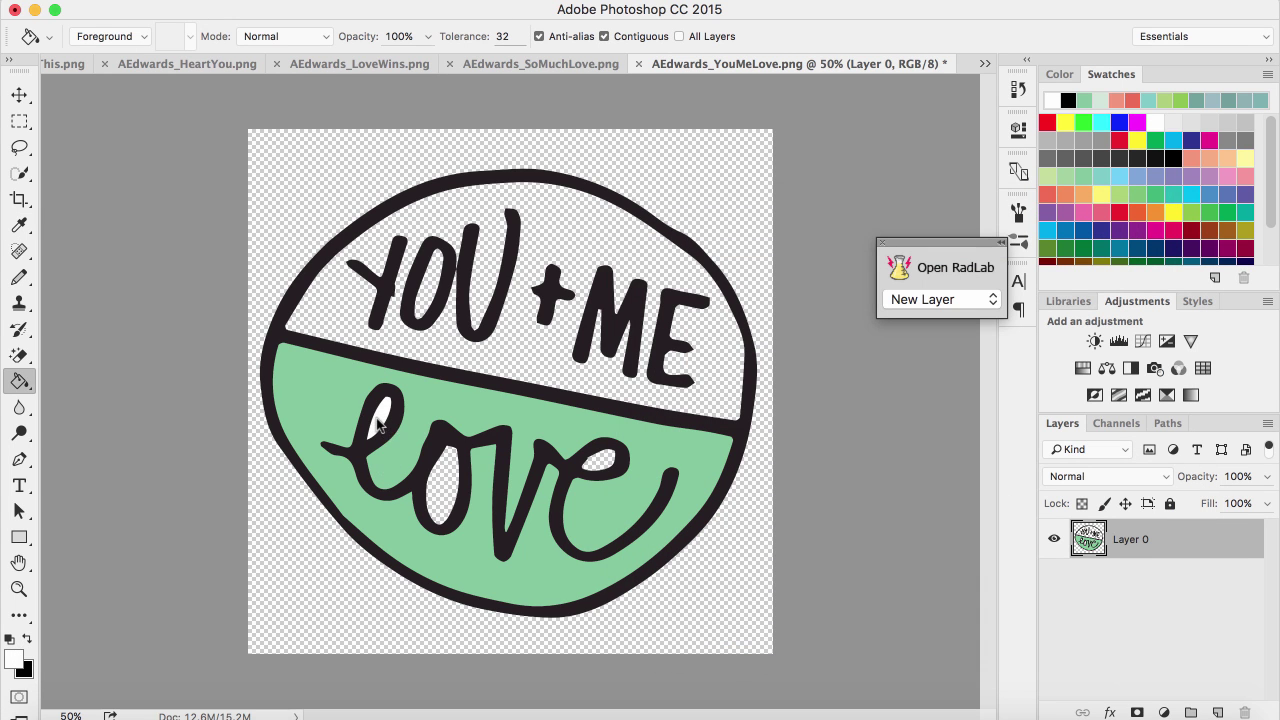
left_click(442, 485)
left_click(606, 462)
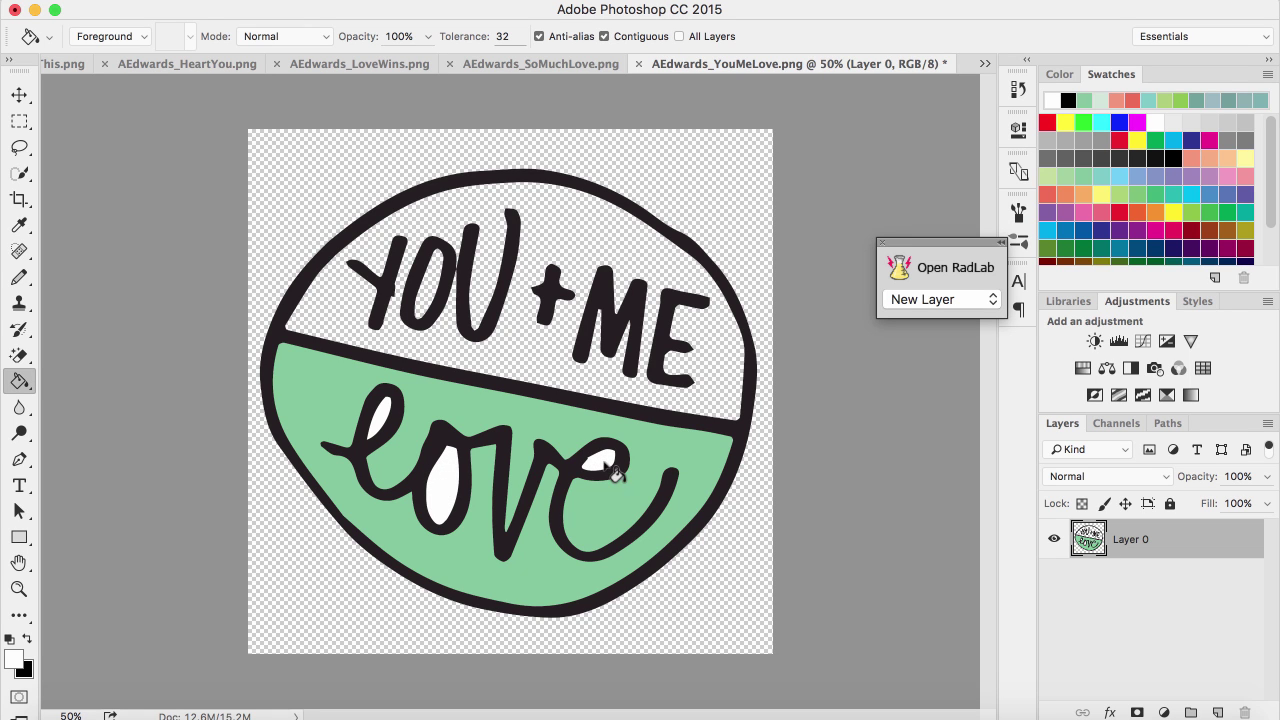
left_click(592, 268)
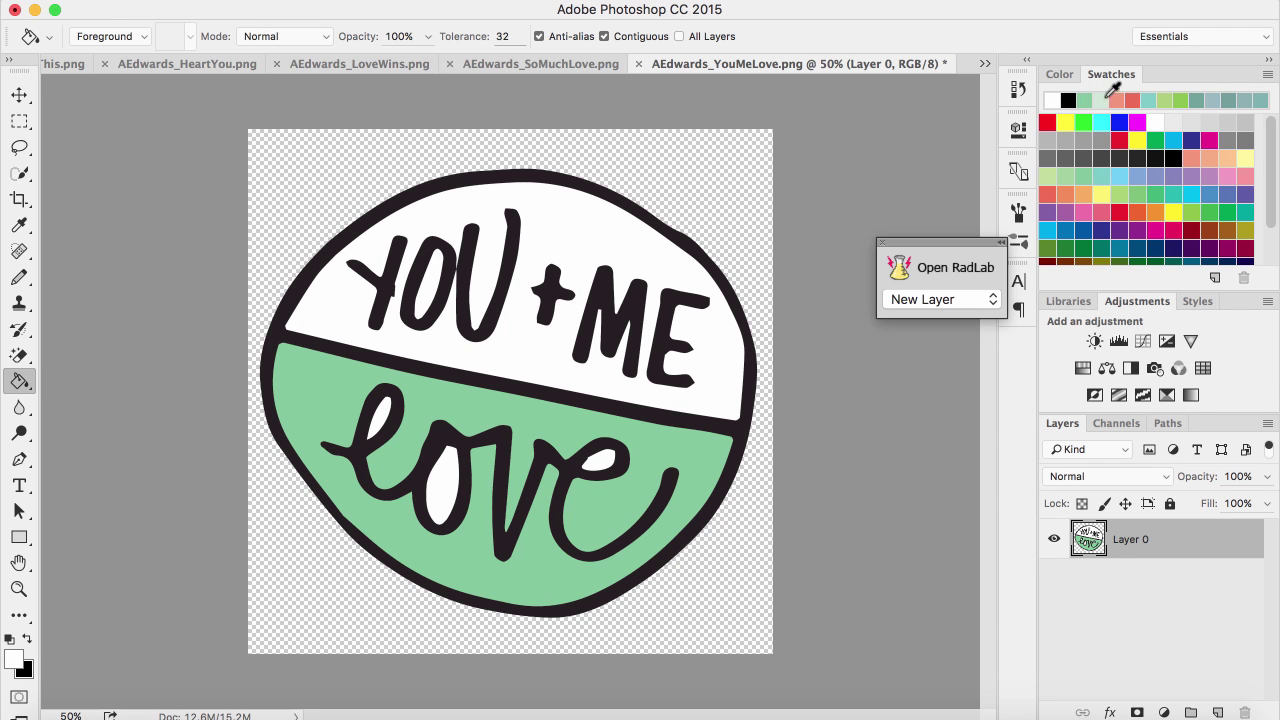
Try salmon, light green and paler green on the upper half, then refill it white.
left_click(1125, 98)
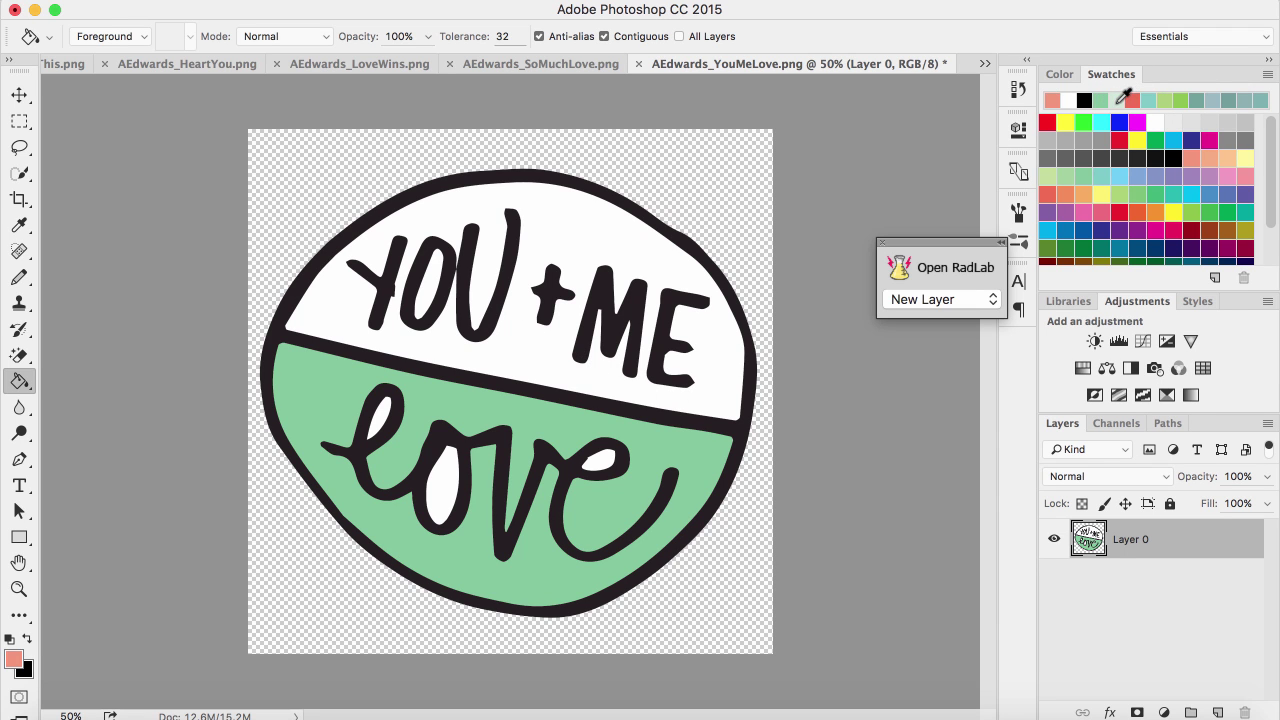
left_click(640, 266)
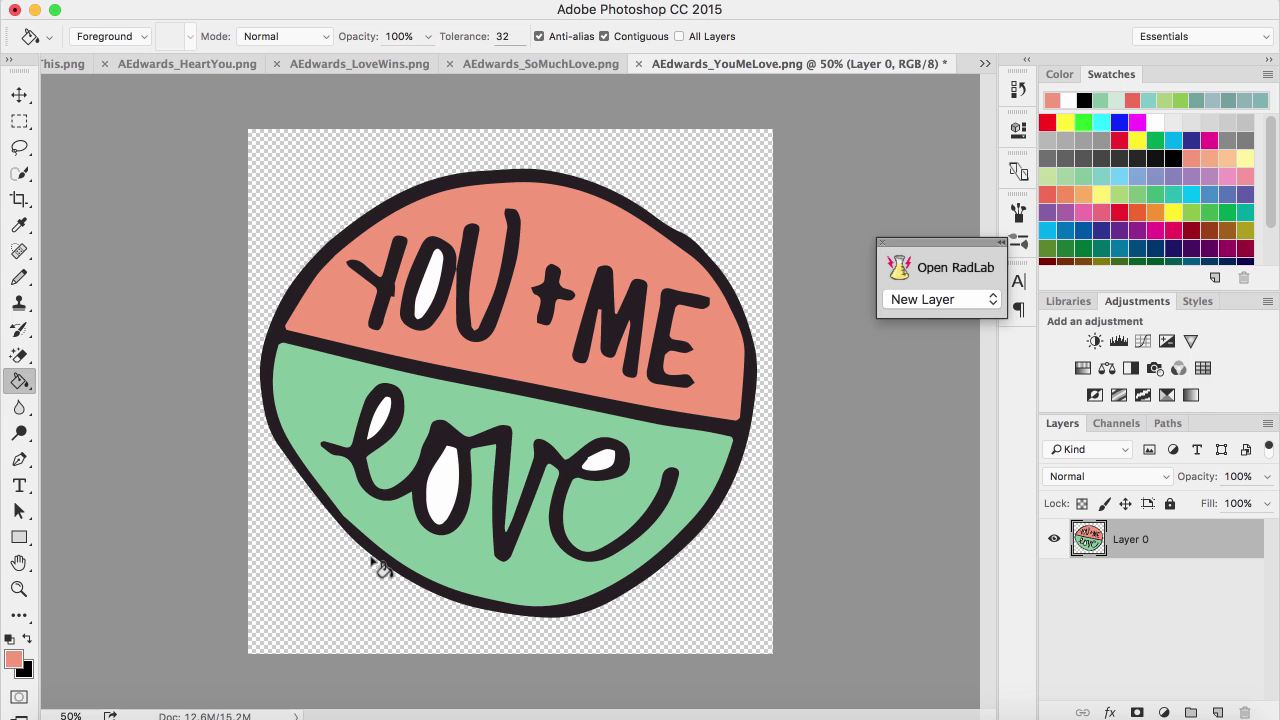
left_click(1164, 100)
left_click(668, 257)
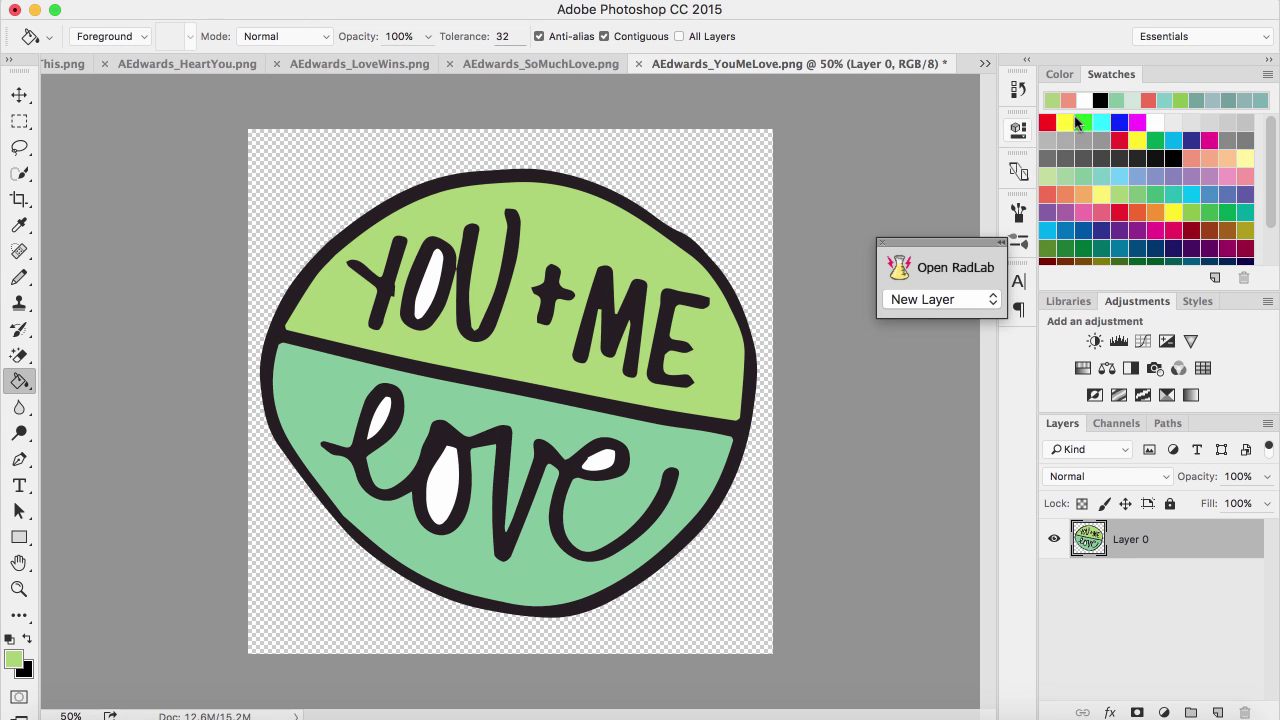
left_click(1047, 178)
left_click(638, 270)
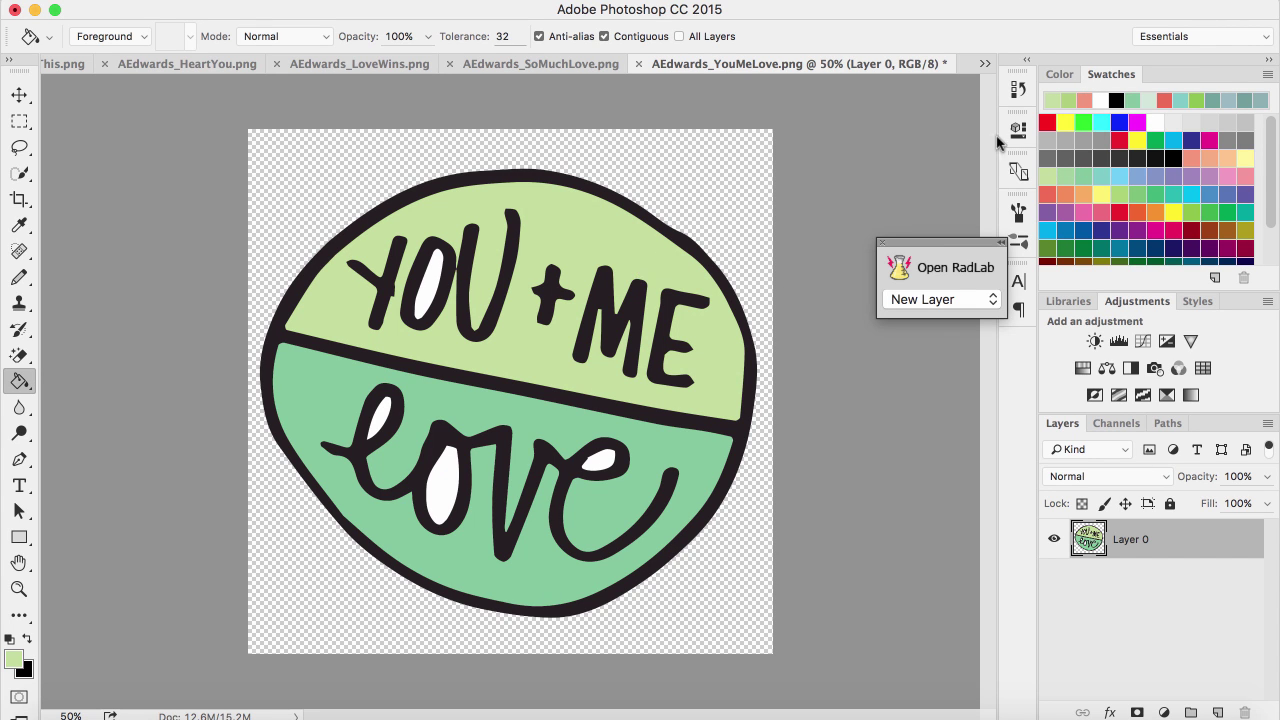
left_click(1106, 100)
left_click(620, 268)
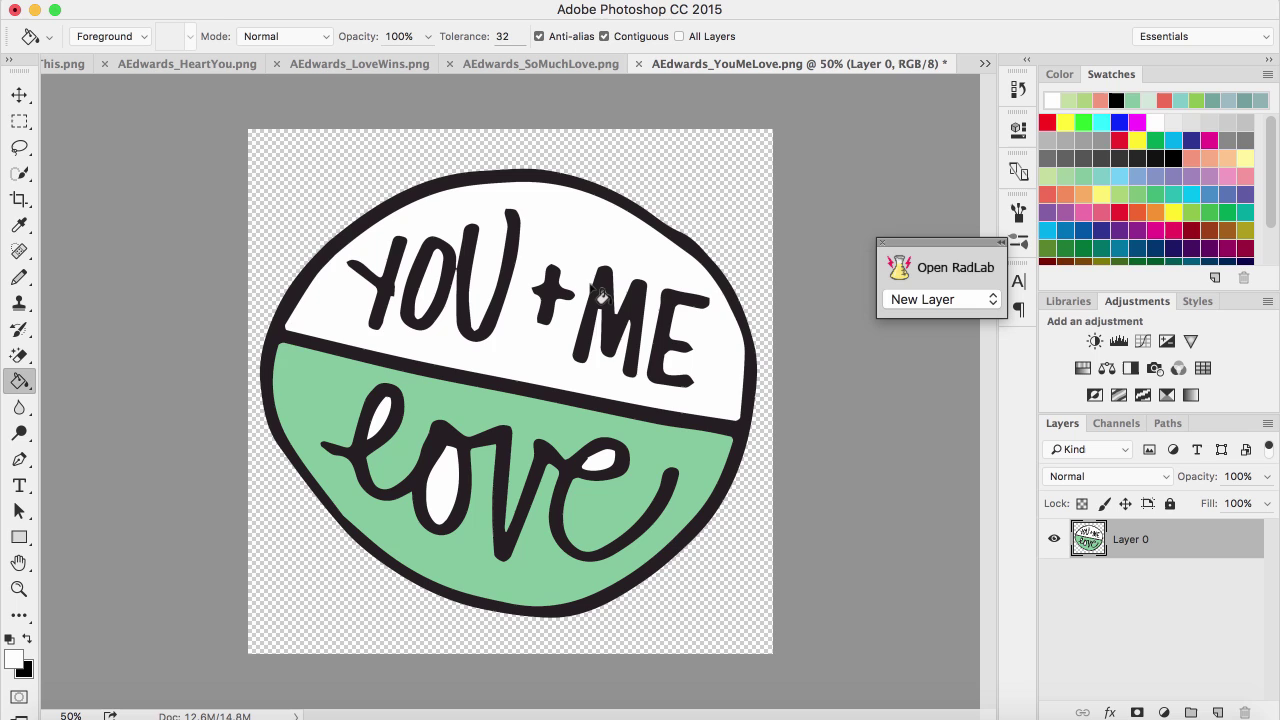
On So Much Love, fill the top half salmon and the lower half and o holes white.
left_click(553, 66)
left_click(1102, 102)
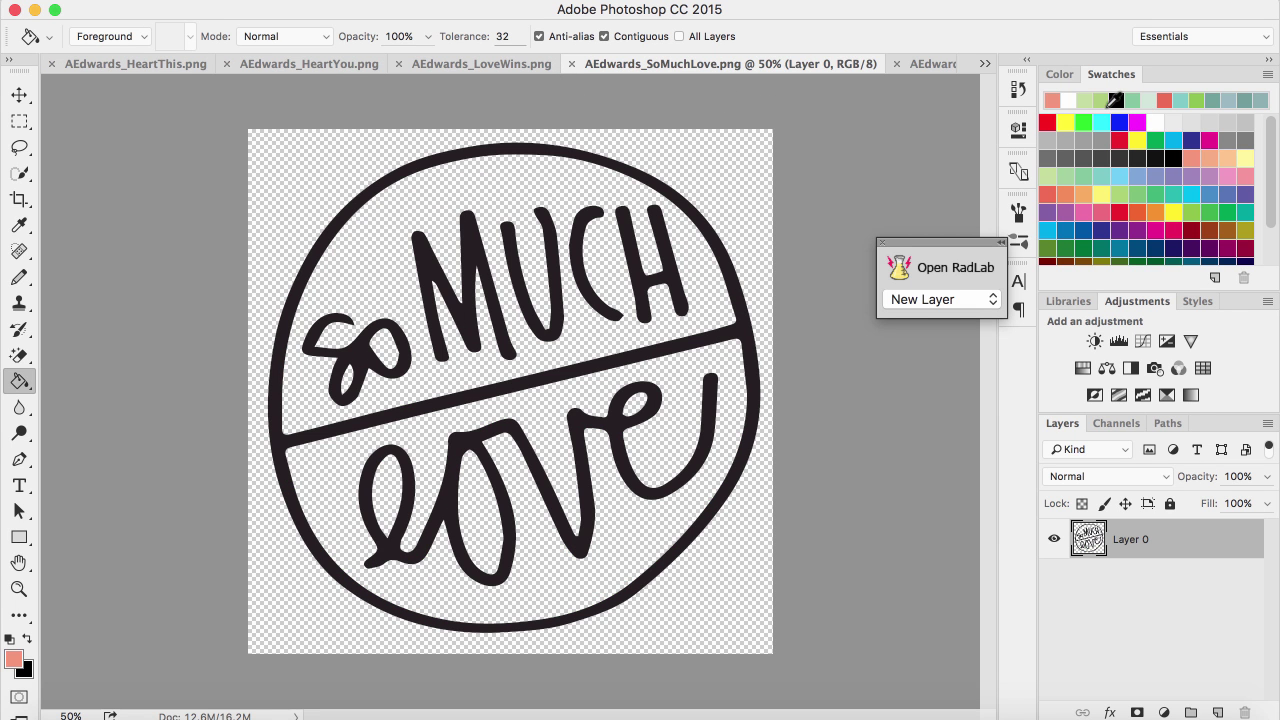
left_click(545, 204)
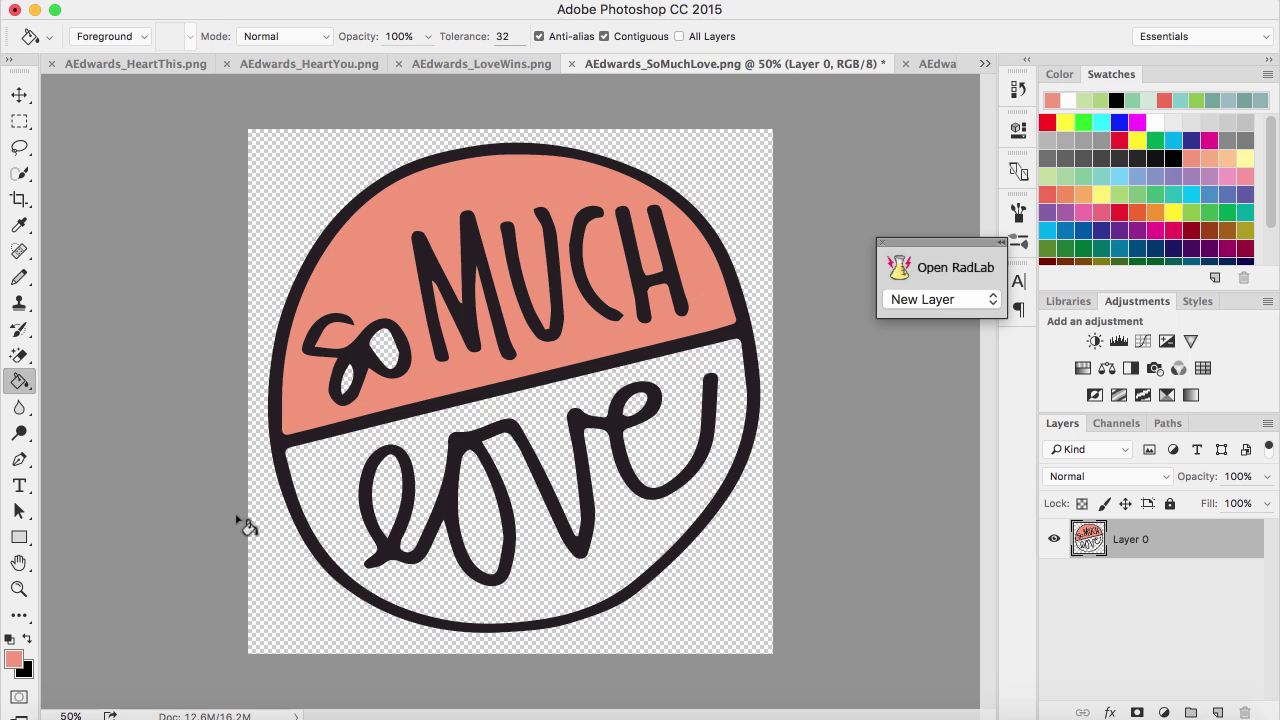
left_click(12, 641)
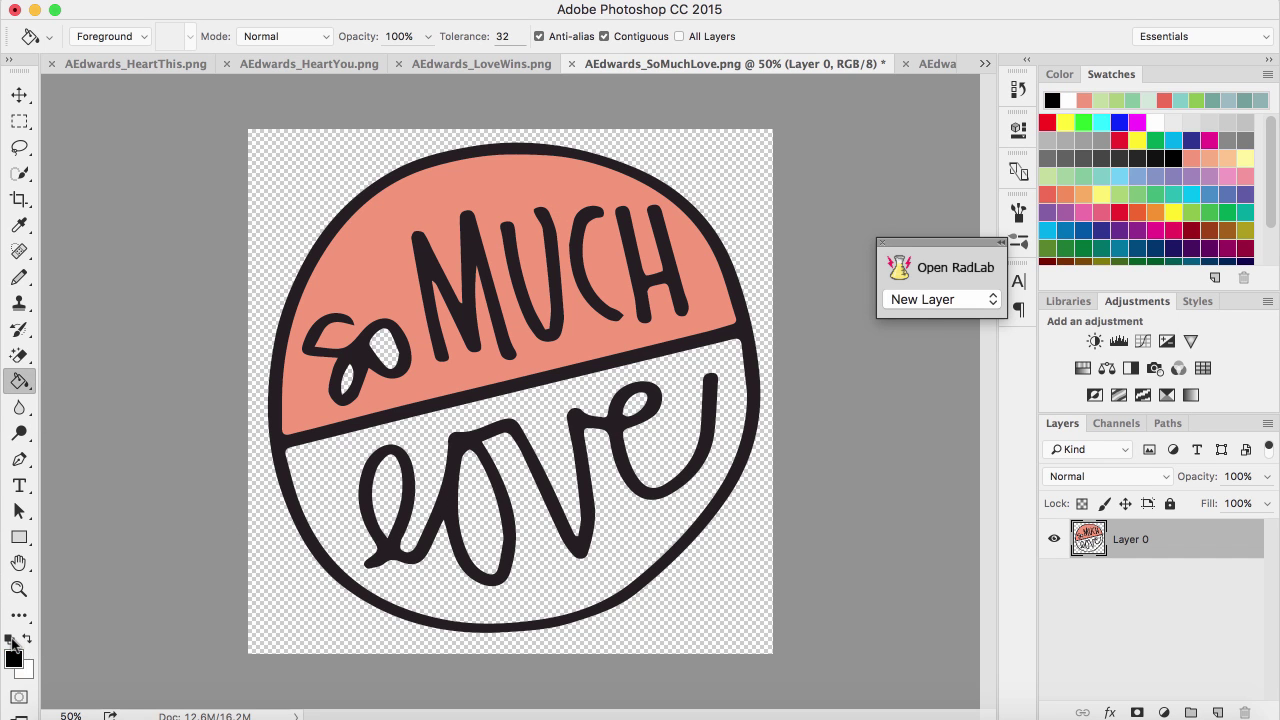
left_click(28, 639)
left_click(19, 663)
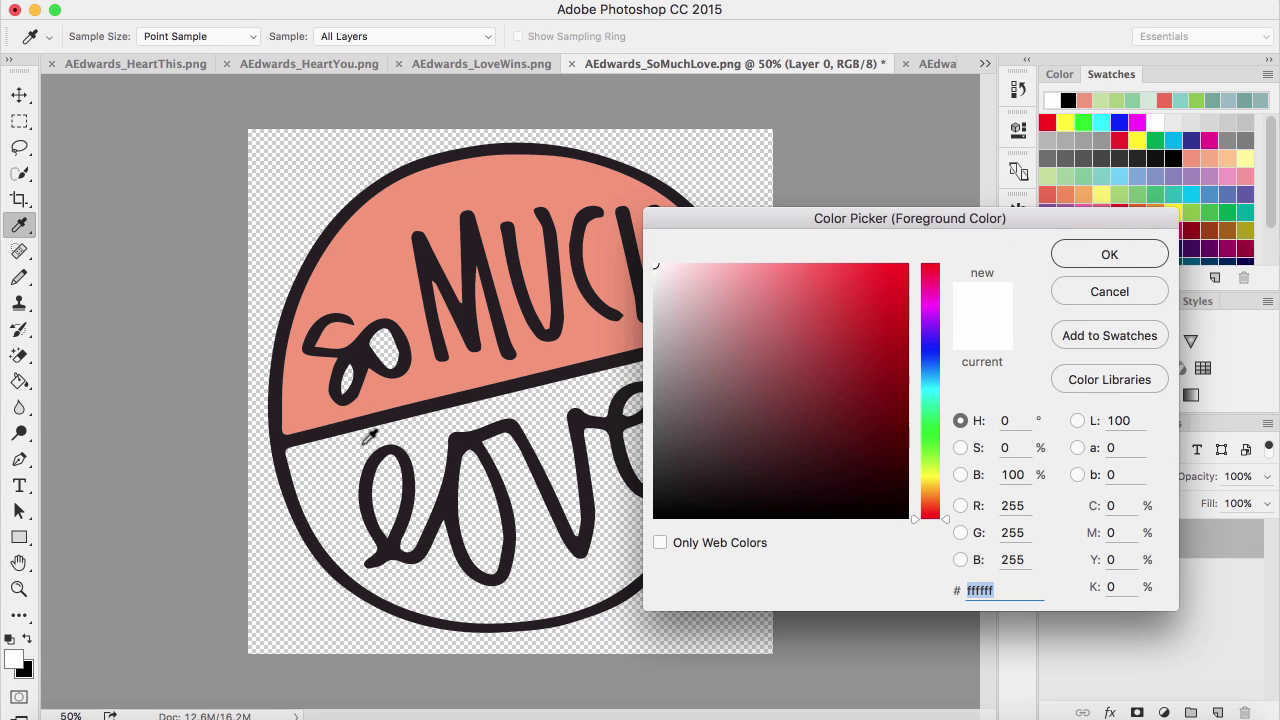
left_click(1109, 254)
key("g")
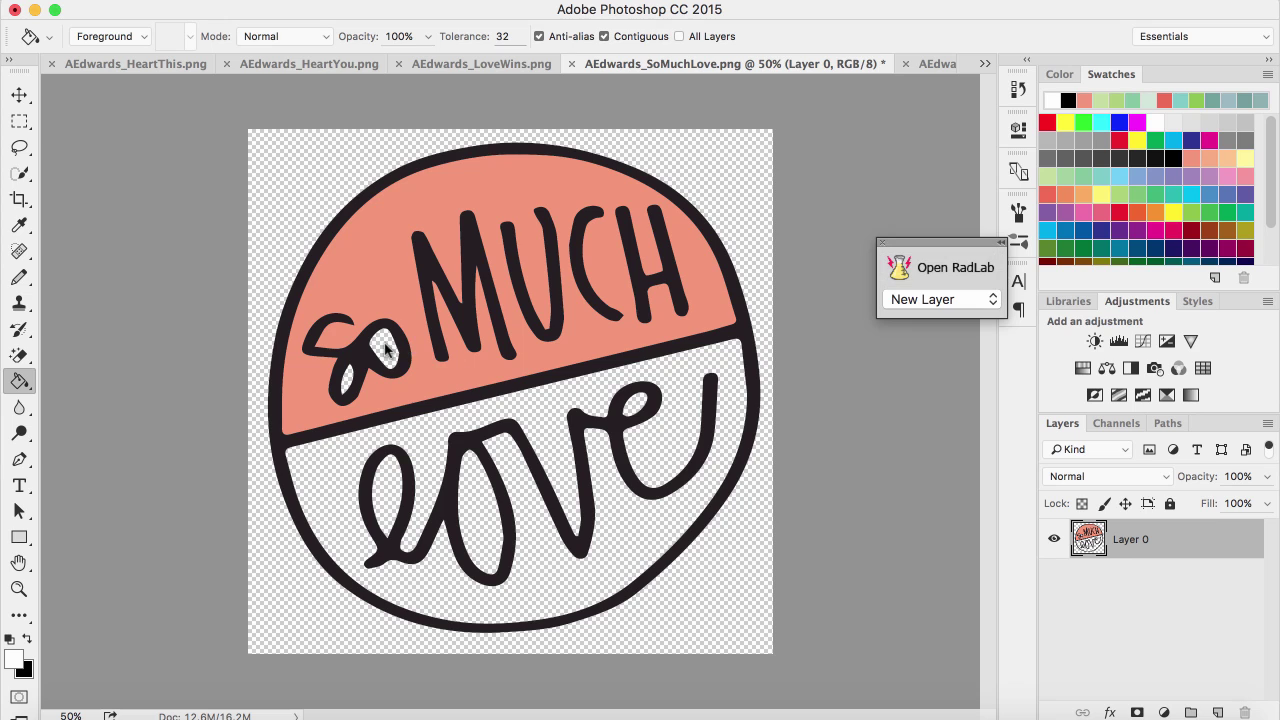
left_click(388, 350)
left_click(417, 443)
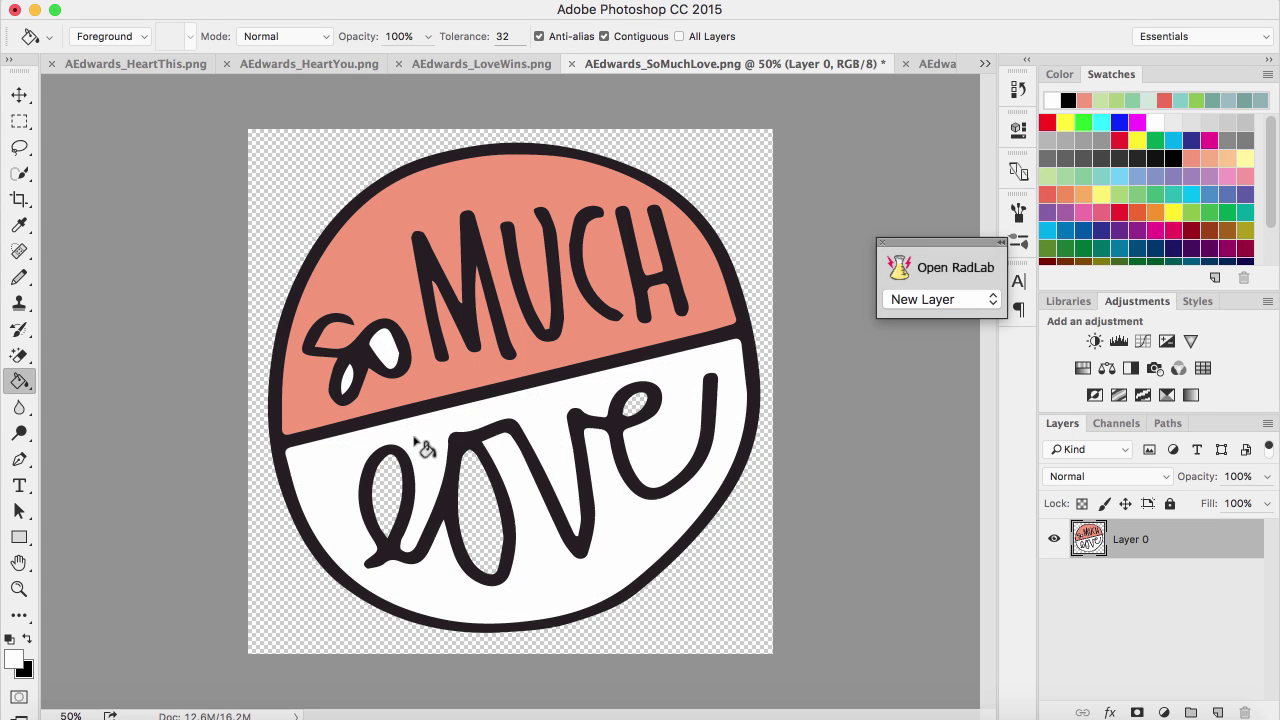
left_click(494, 508)
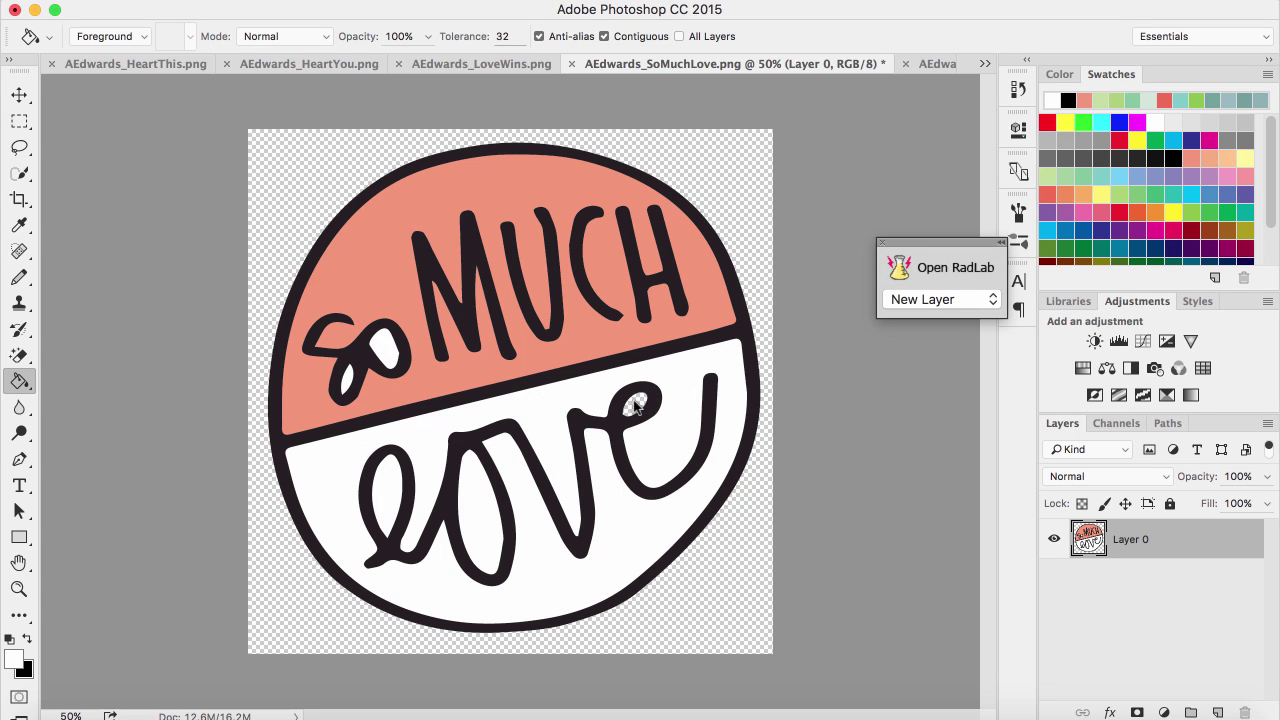
On Love Wins, fill the top love half pale green and the WINS half and letter holes white.
left_click(492, 64)
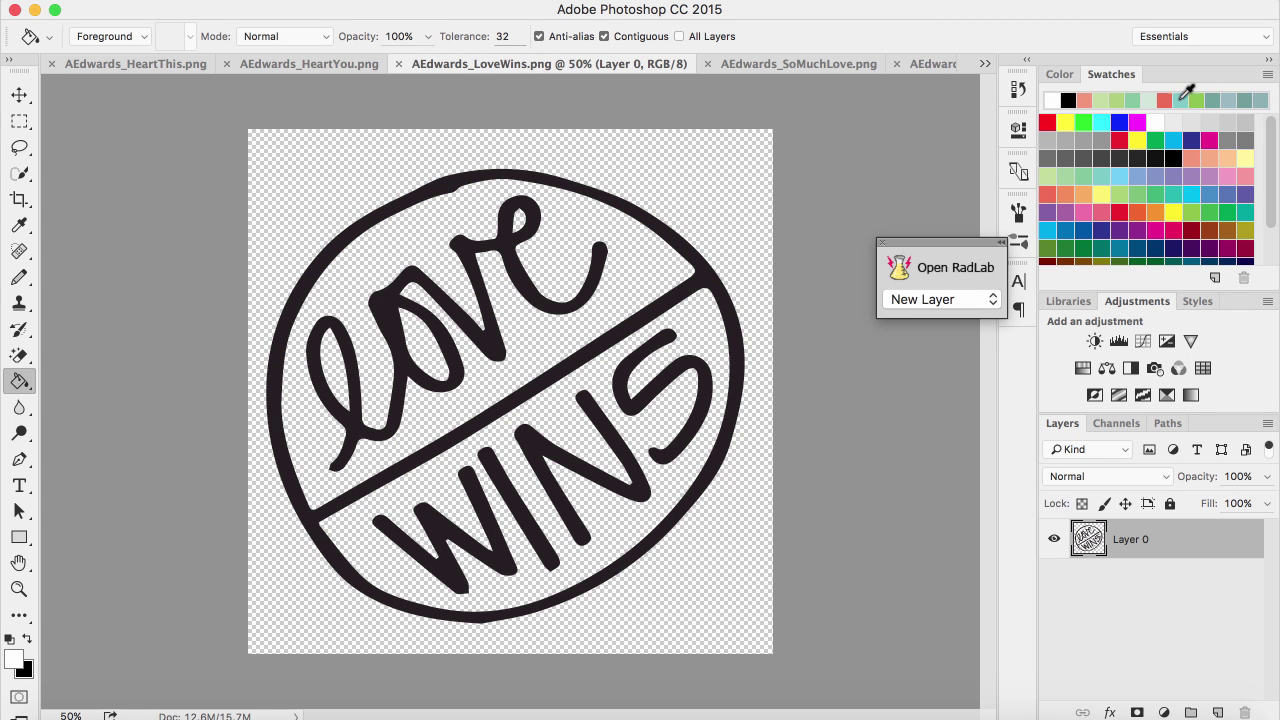
left_click(1100, 100)
left_click(571, 416)
key("d")
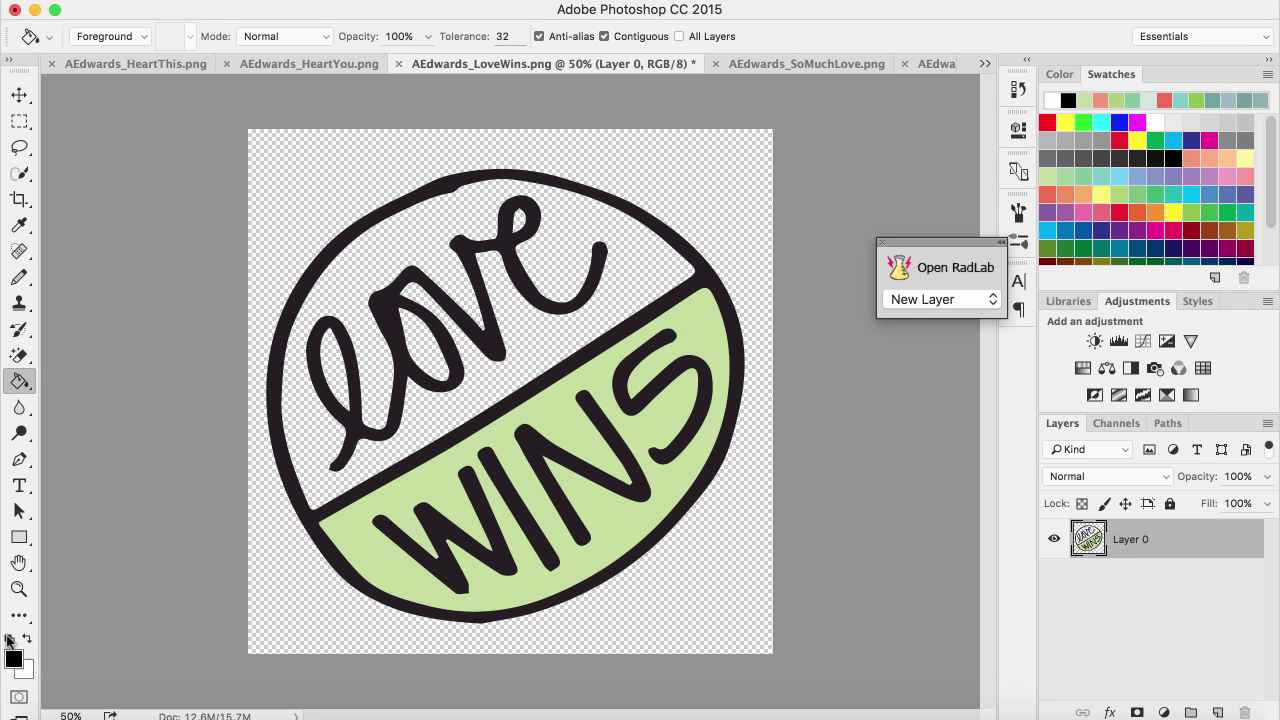
left_click(486, 400)
key("super+z")
left_click(1052, 100)
left_click(620, 275)
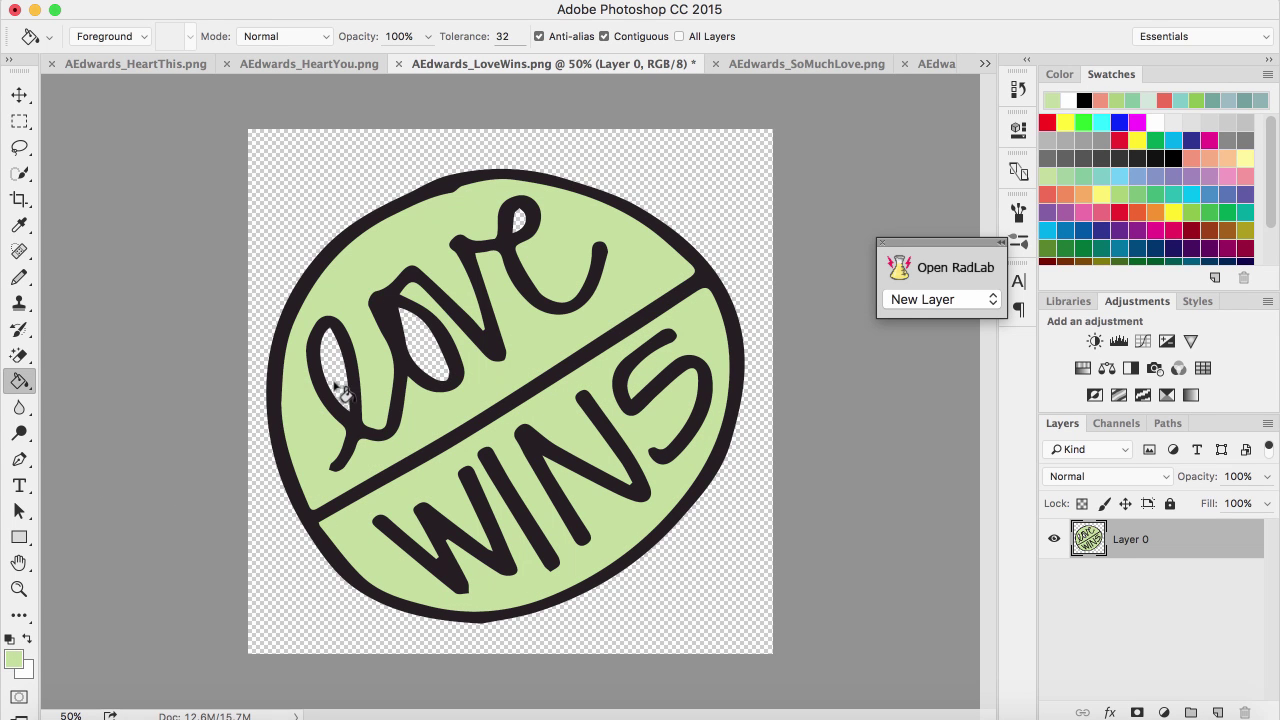
key("x")
left_click(422, 345)
left_click(345, 378)
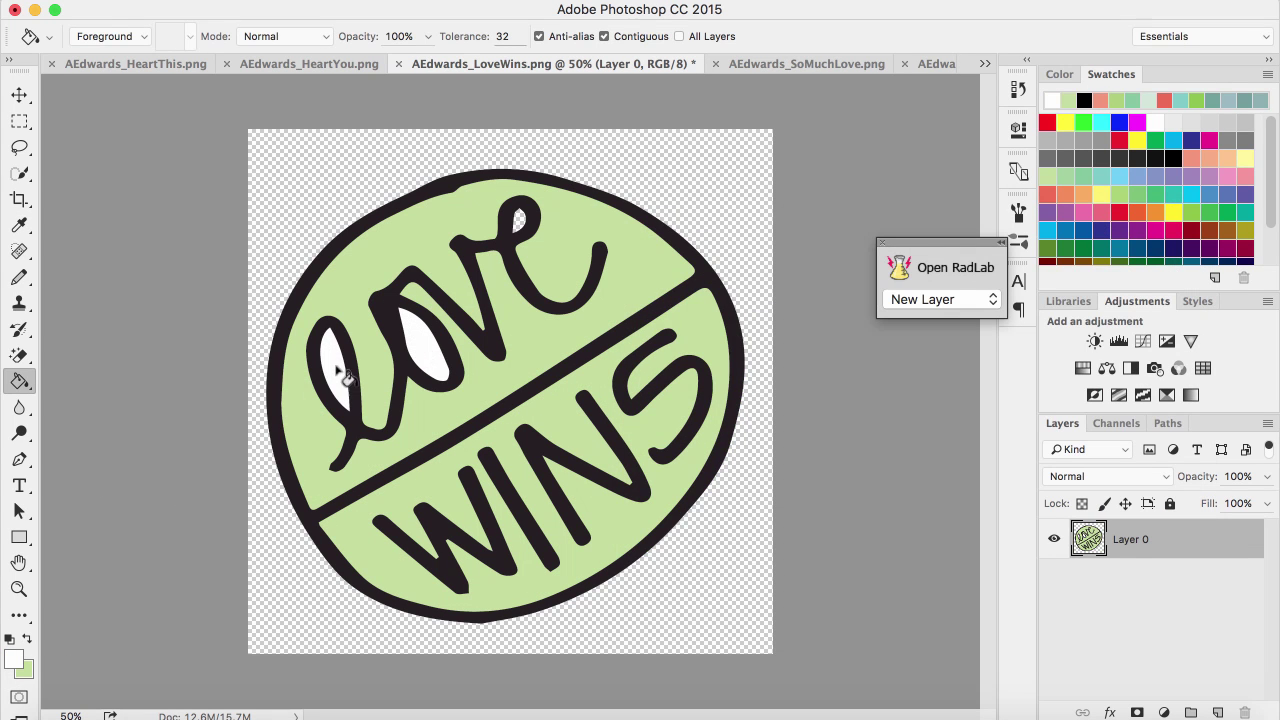
left_click(562, 416)
On Heart You, fill the lower you half mint and the HEART half and o hole white.
left_click(310, 63)
key("x")
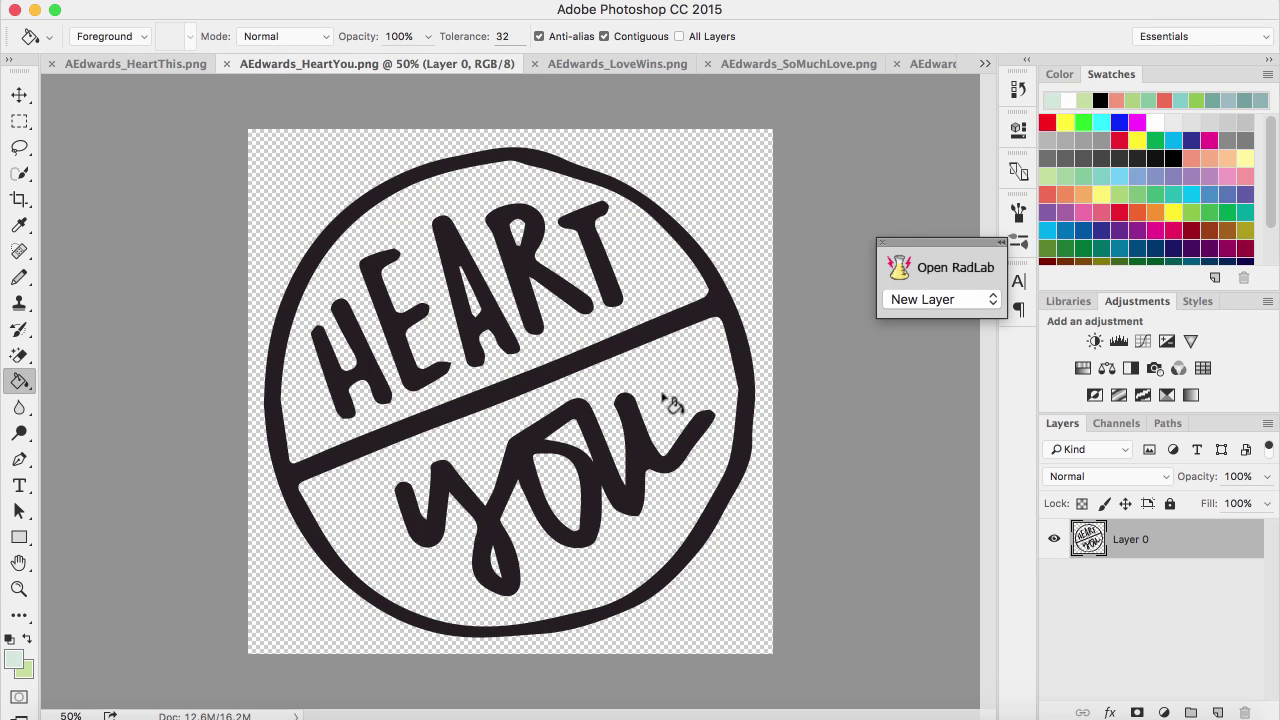
left_click(666, 400)
left_click(9, 638)
left_click(27, 638)
left_click(471, 380)
left_click(572, 450)
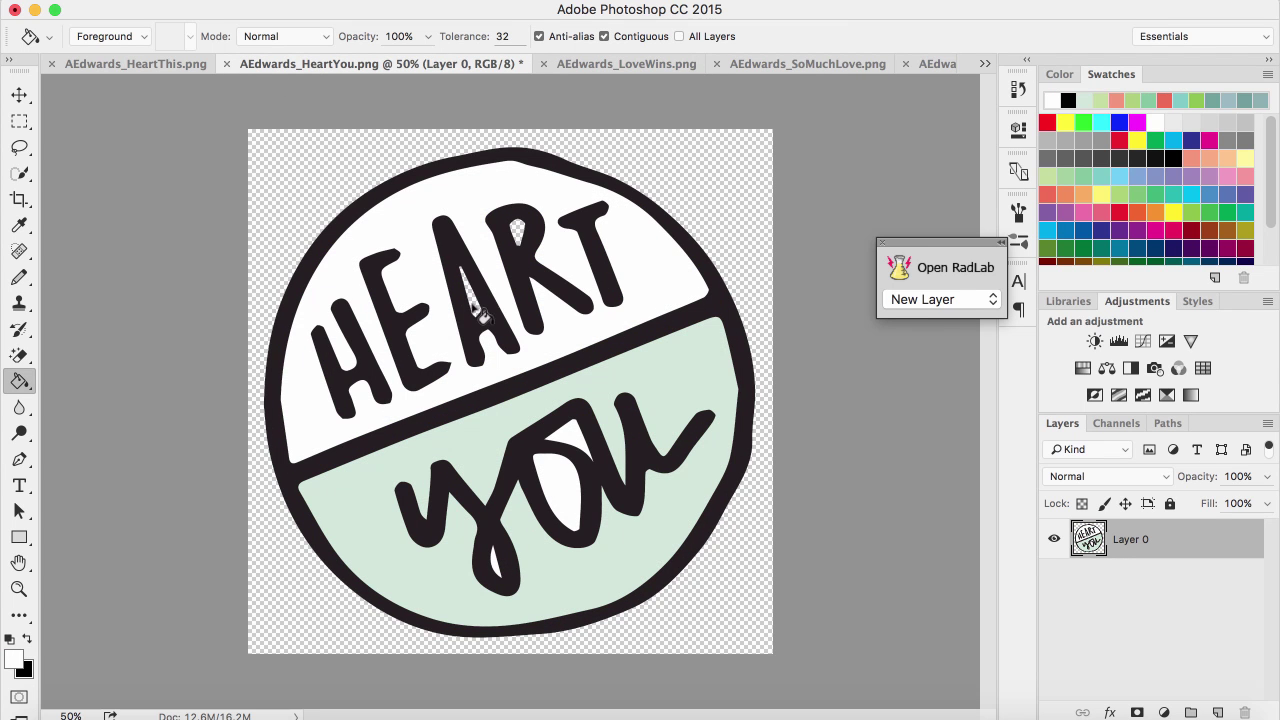
On Heart This, fill the top Heart half mint and the This half and s holes white.
left_click(155, 65)
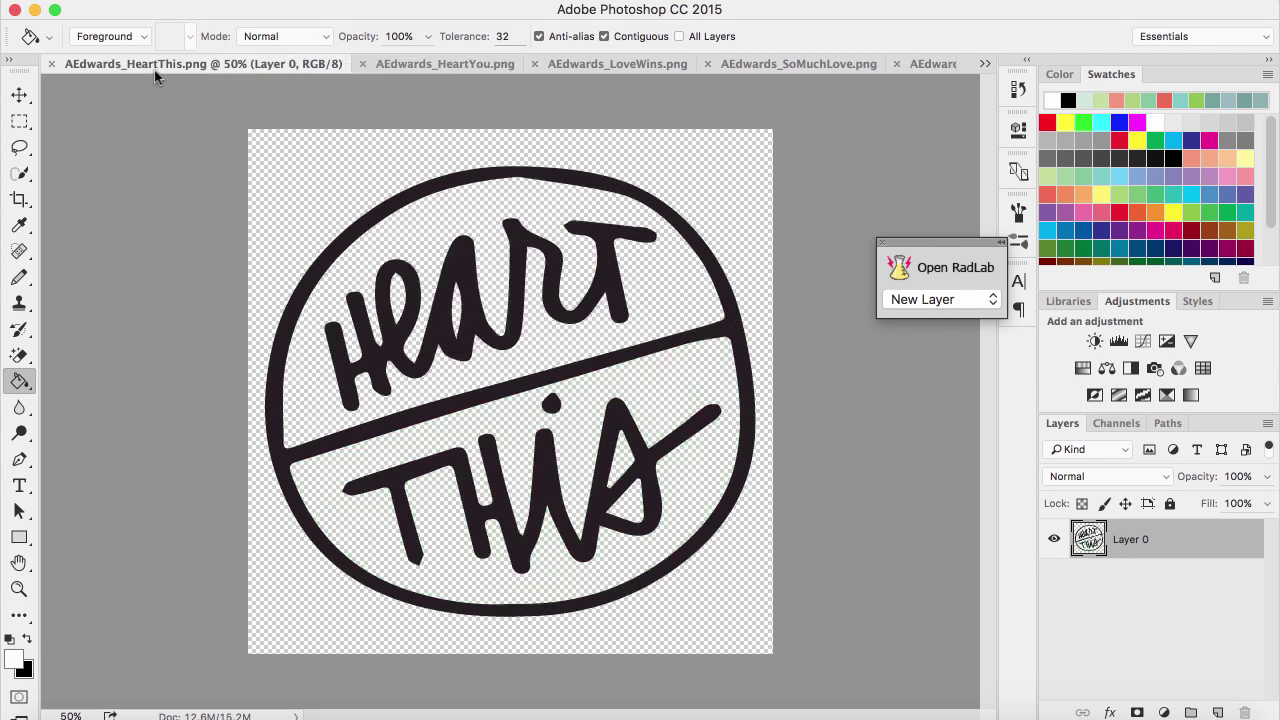
left_click(1178, 95)
left_click(657, 320)
left_click(9, 638)
left_click(27, 638)
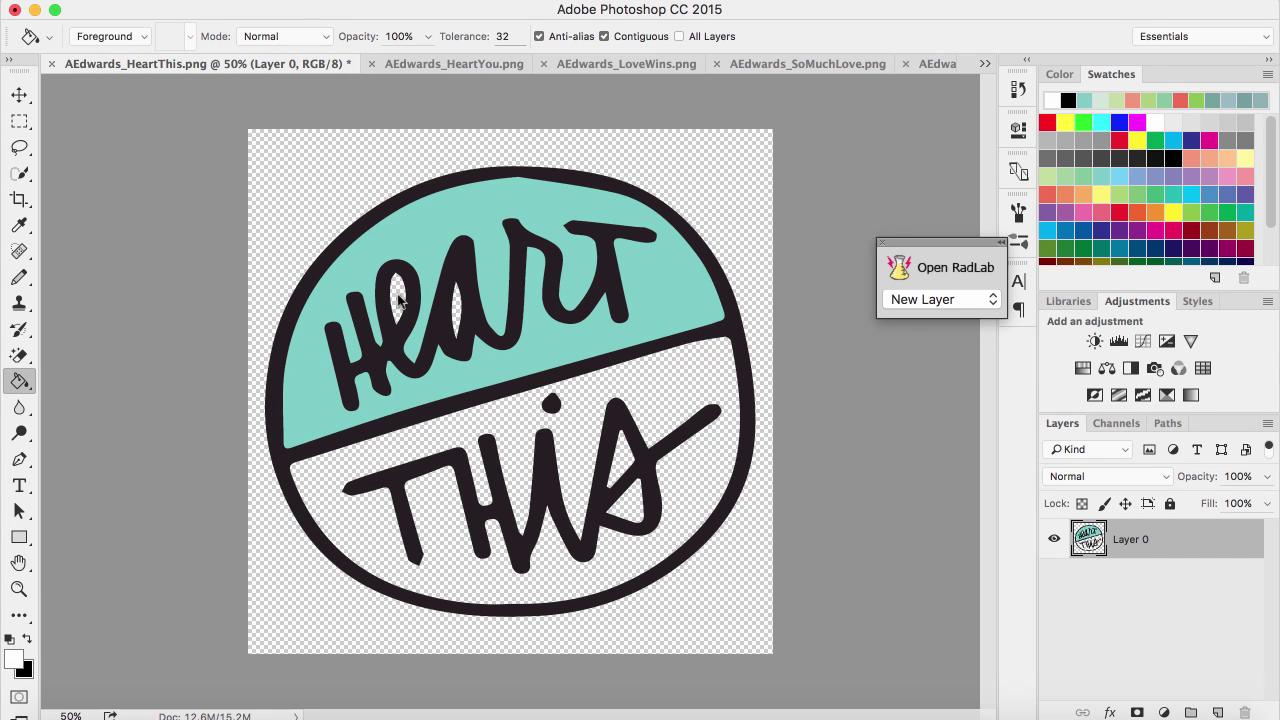
left_click(512, 436)
left_click(618, 462)
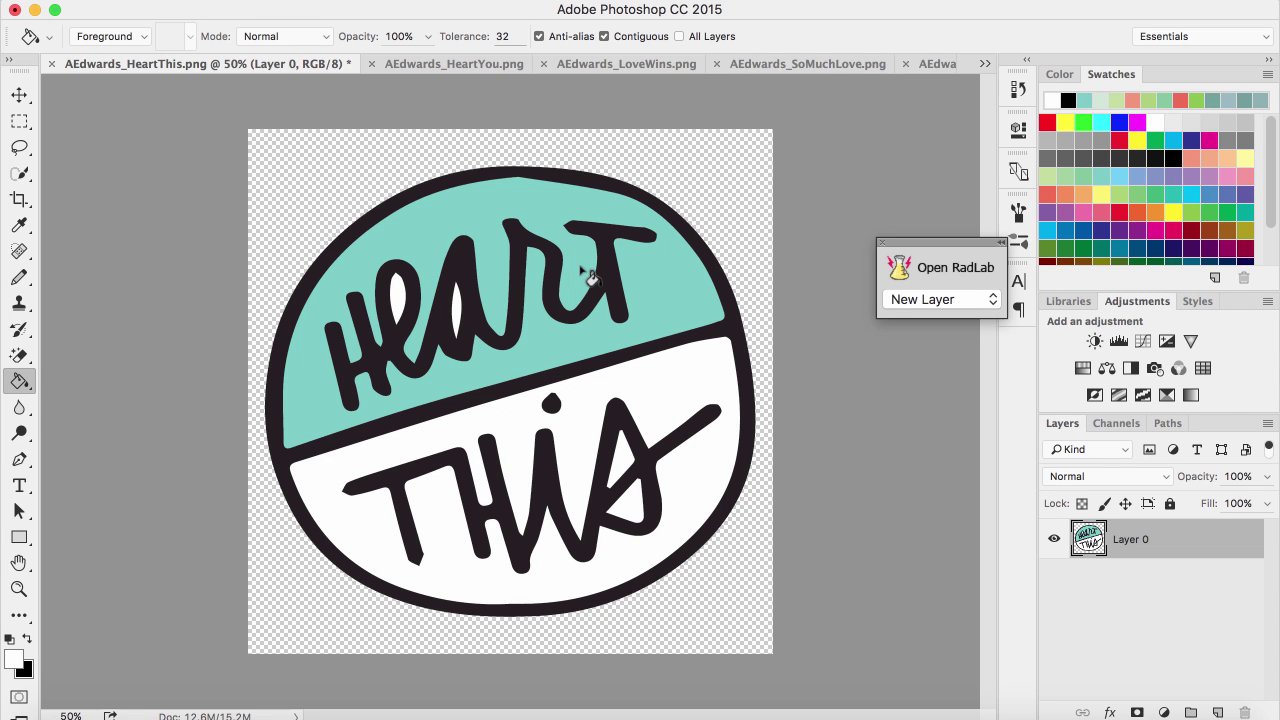
left_click(182, 8)
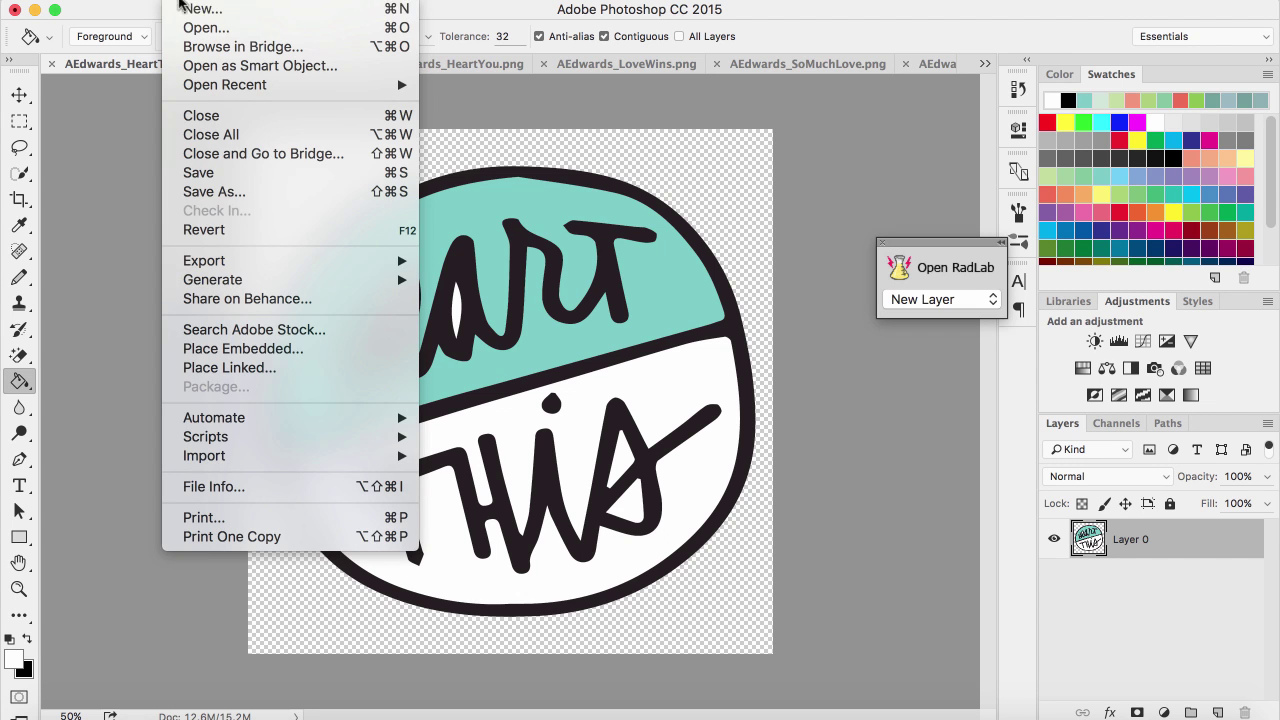
Create a white 8.5 × 11 in, 300 ppi Letter canvas and float all documents in windows.
left_click(185, 14)
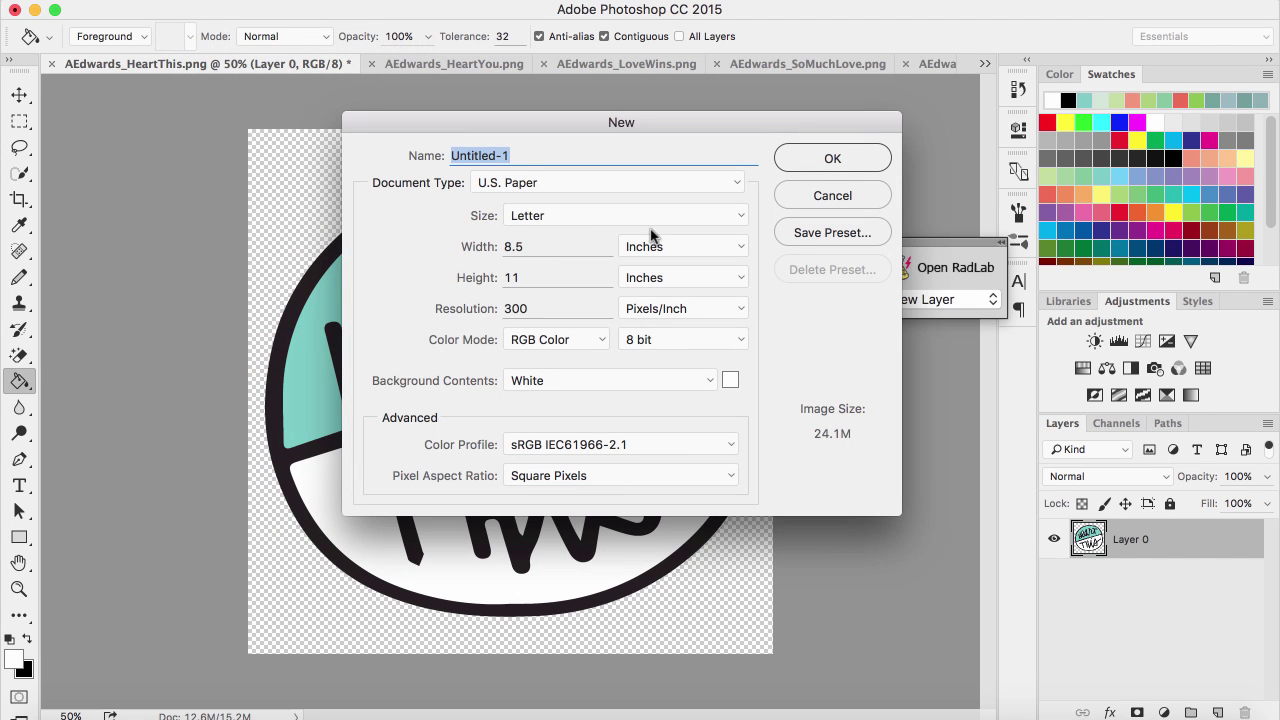
left_click(843, 162)
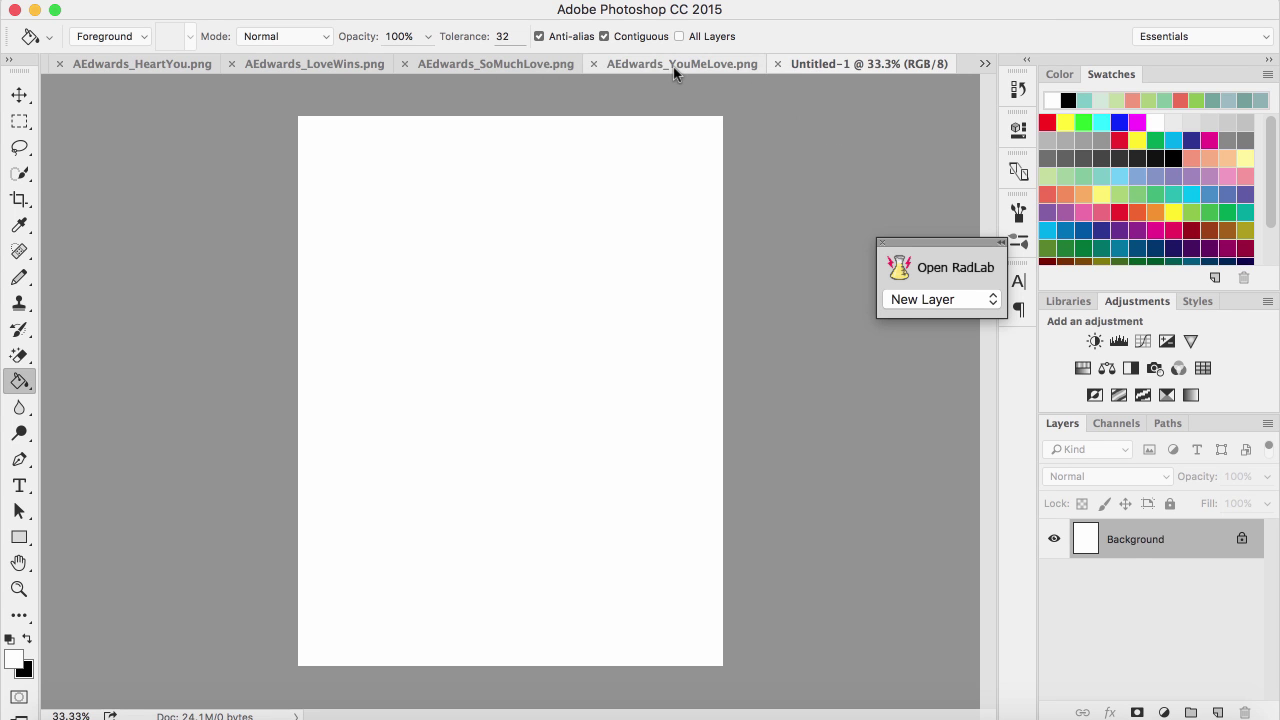
left_click(649, 5)
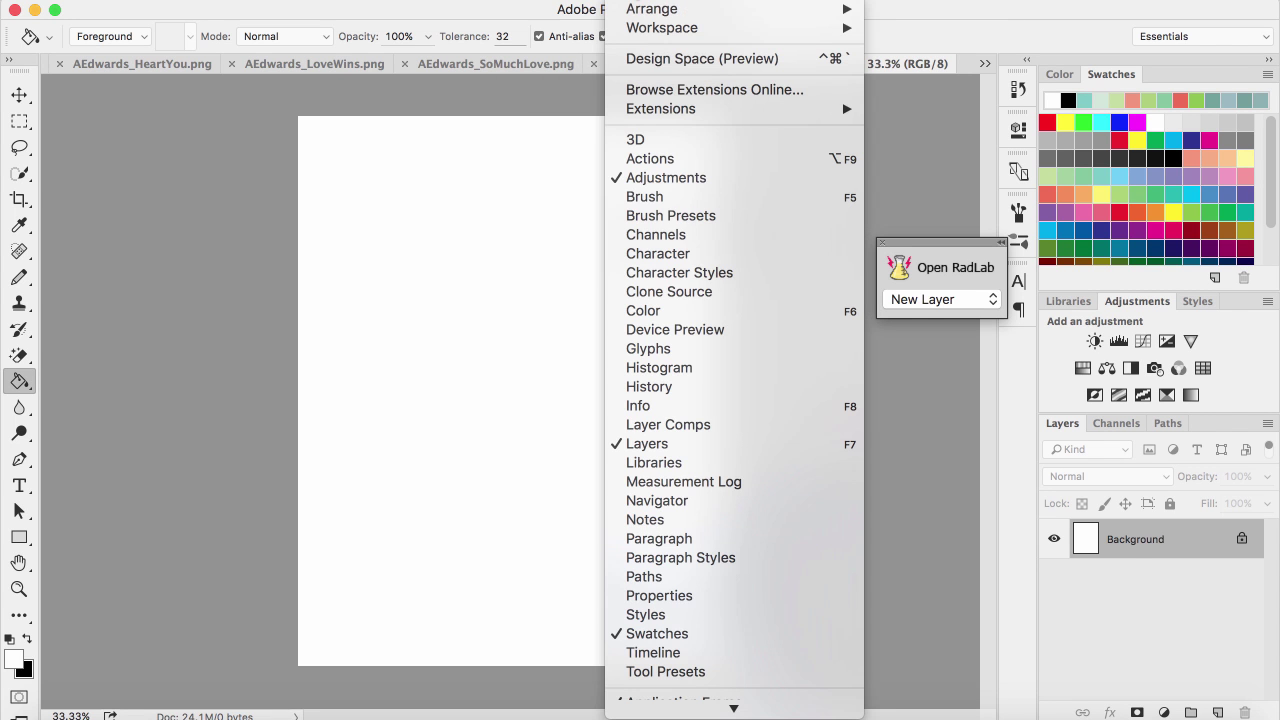
mouse_move(665, 28)
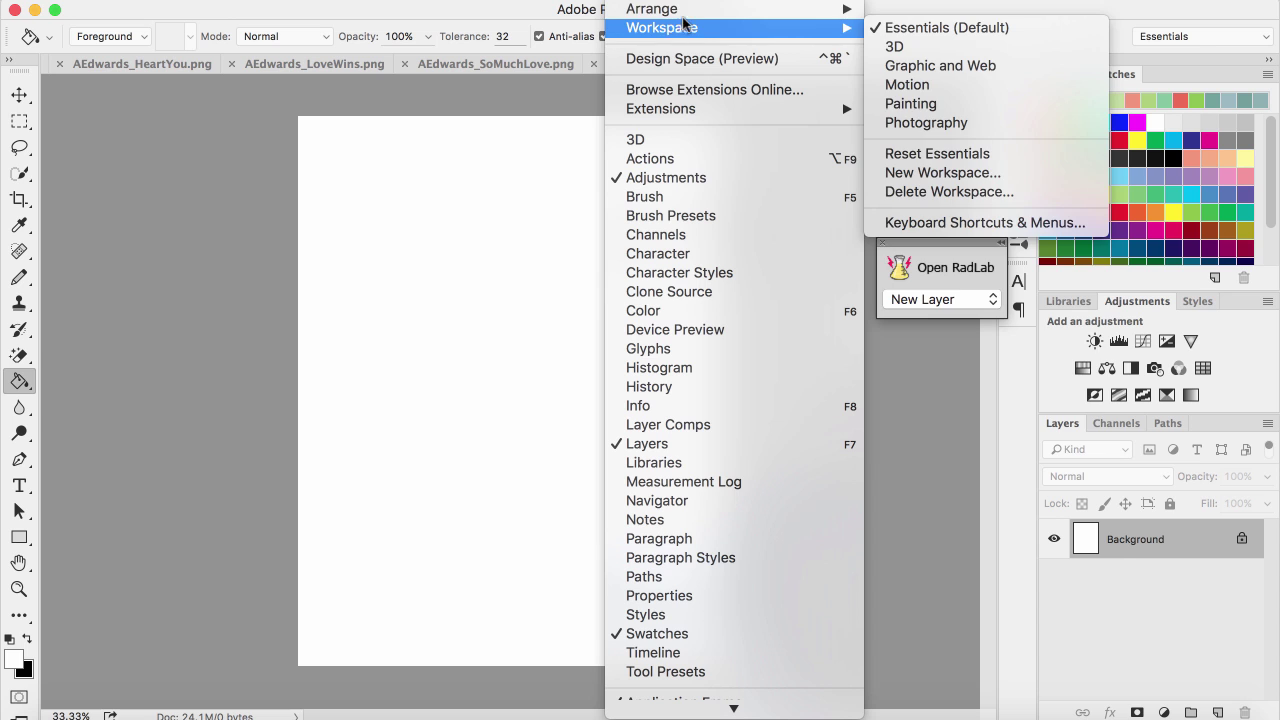
mouse_move(689, 10)
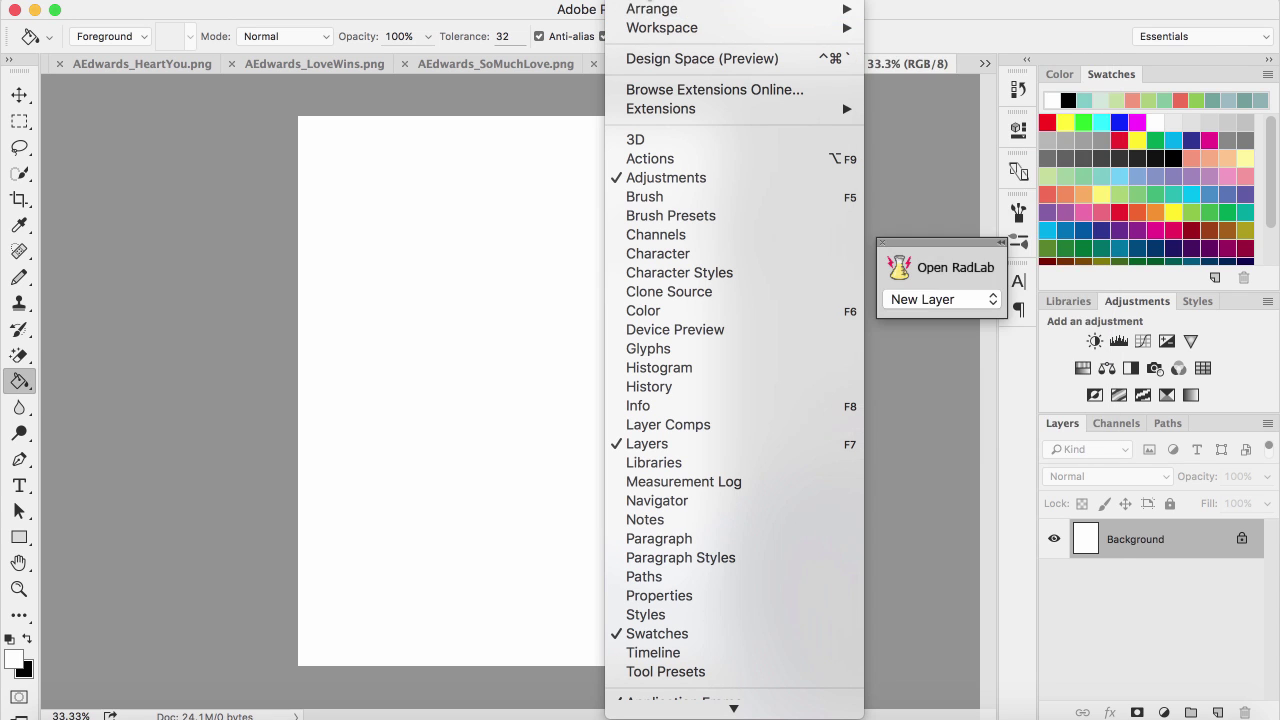
left_click(649, 5)
left_click(649, 5)
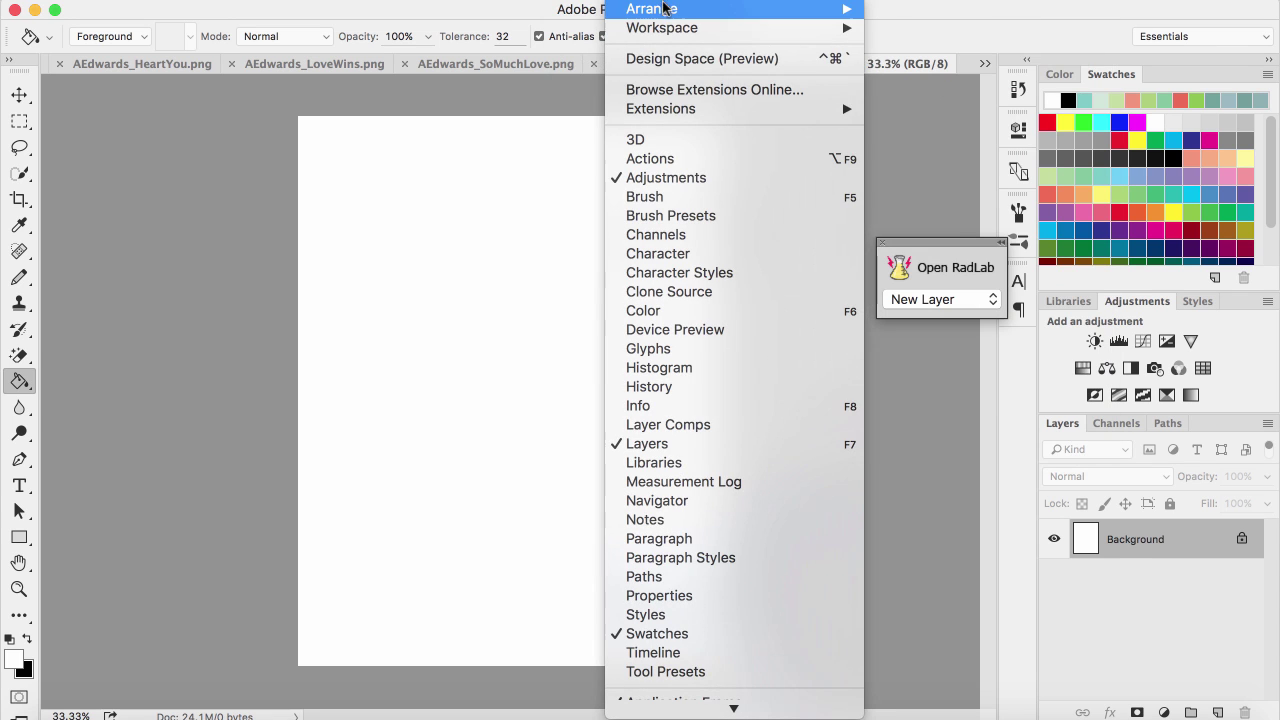
mouse_move(673, 12)
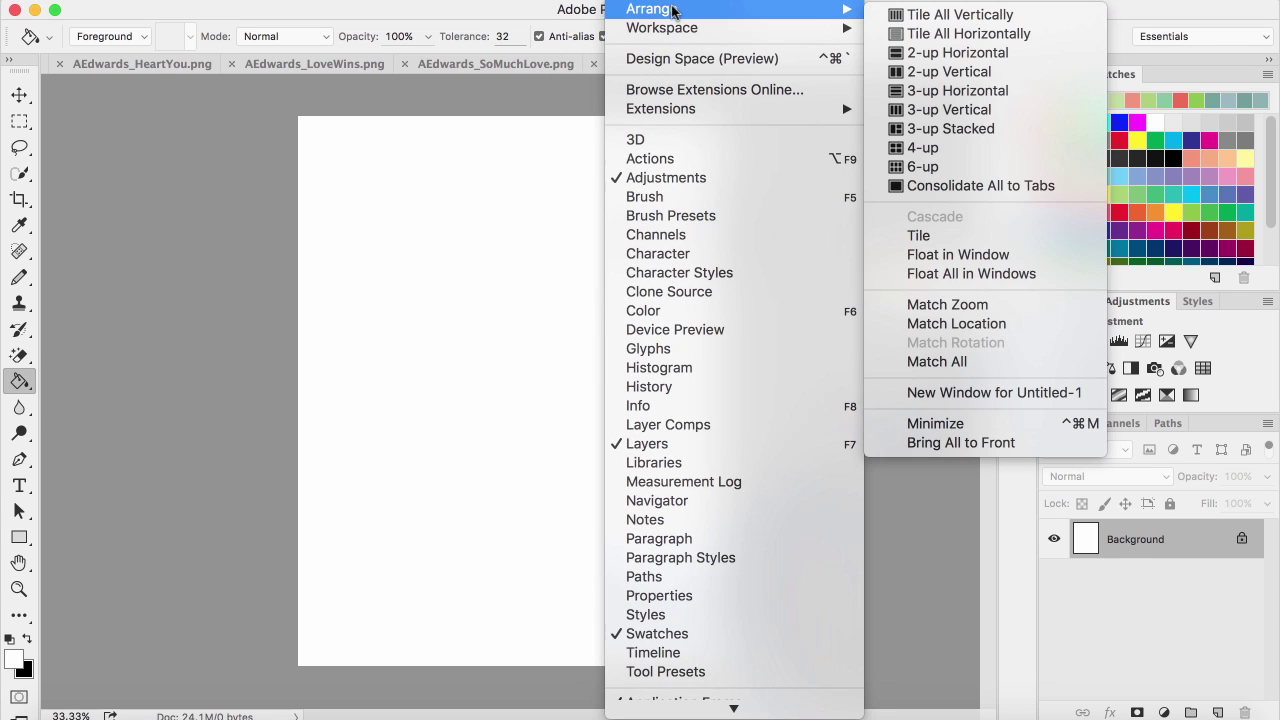
left_click(970, 274)
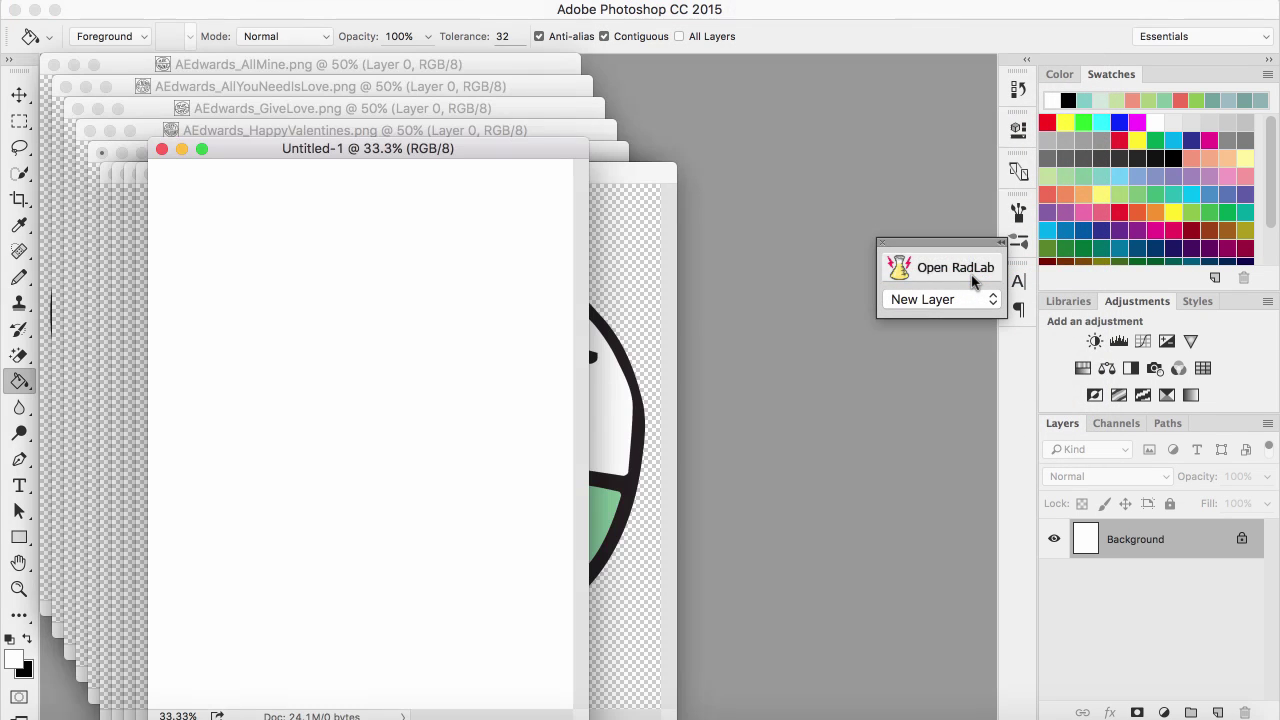
Drag the YouMeLove art onto Untitled-1, scale it to about 24% near the top-left, then minimize YouMeLove.
left_click_drag(406, 149, 945, 83)
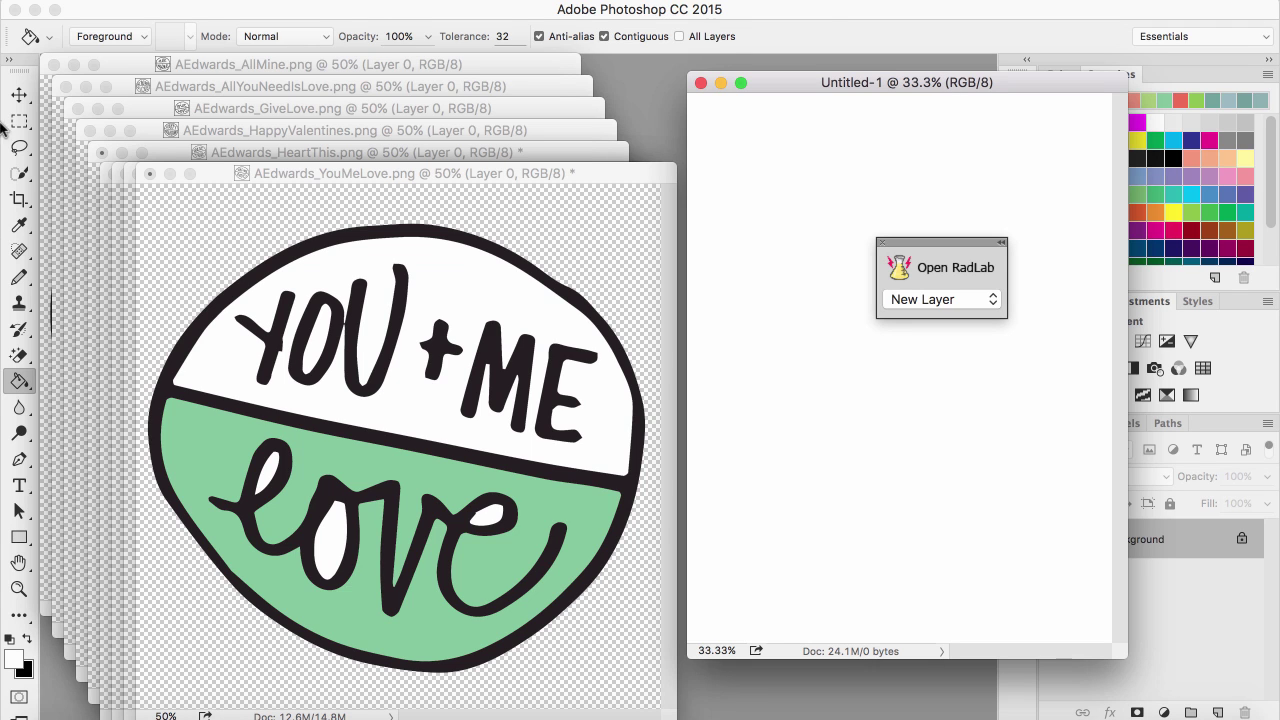
left_click(16, 97)
left_click(413, 390)
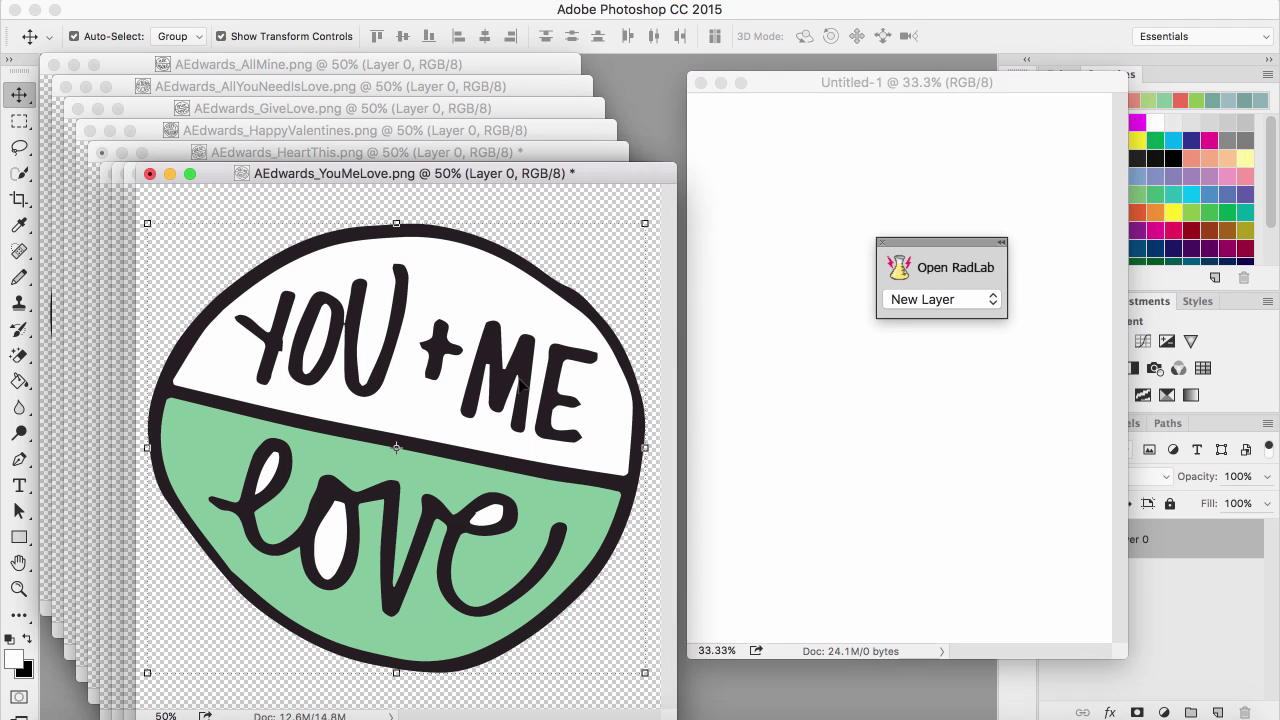
left_click_drag(458, 366, 872, 340)
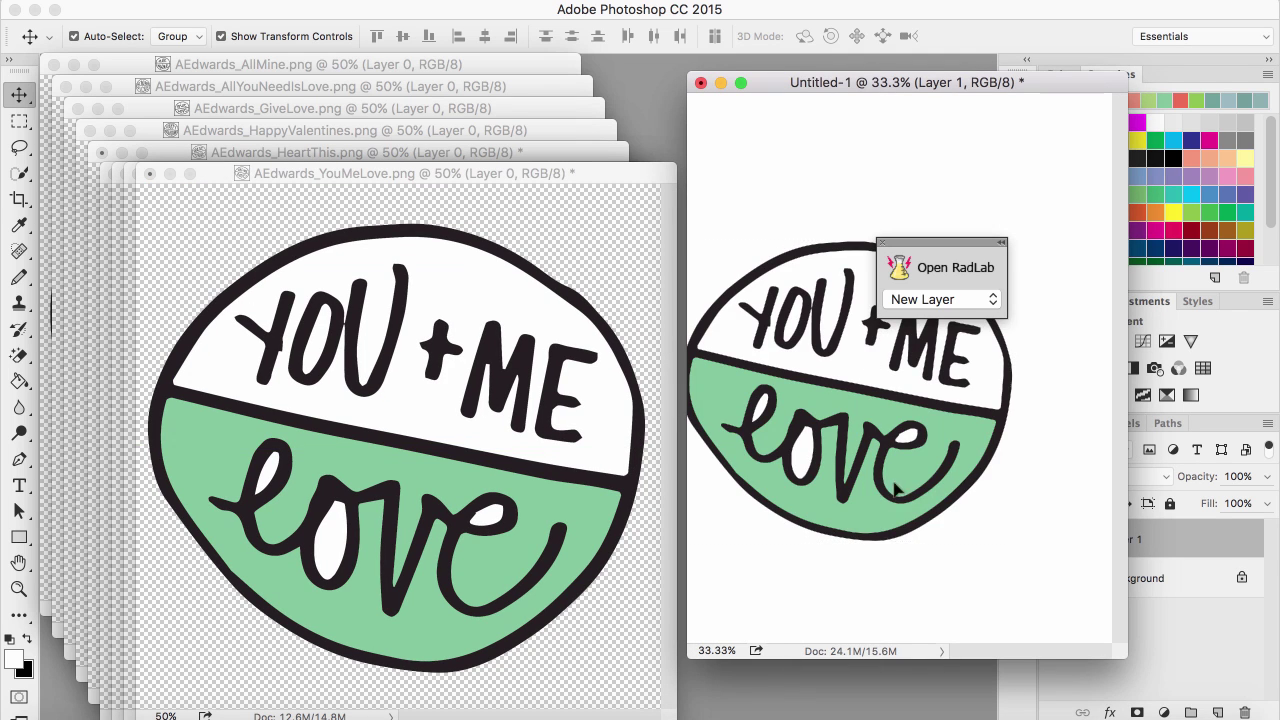
left_click_drag(895, 492, 973, 492)
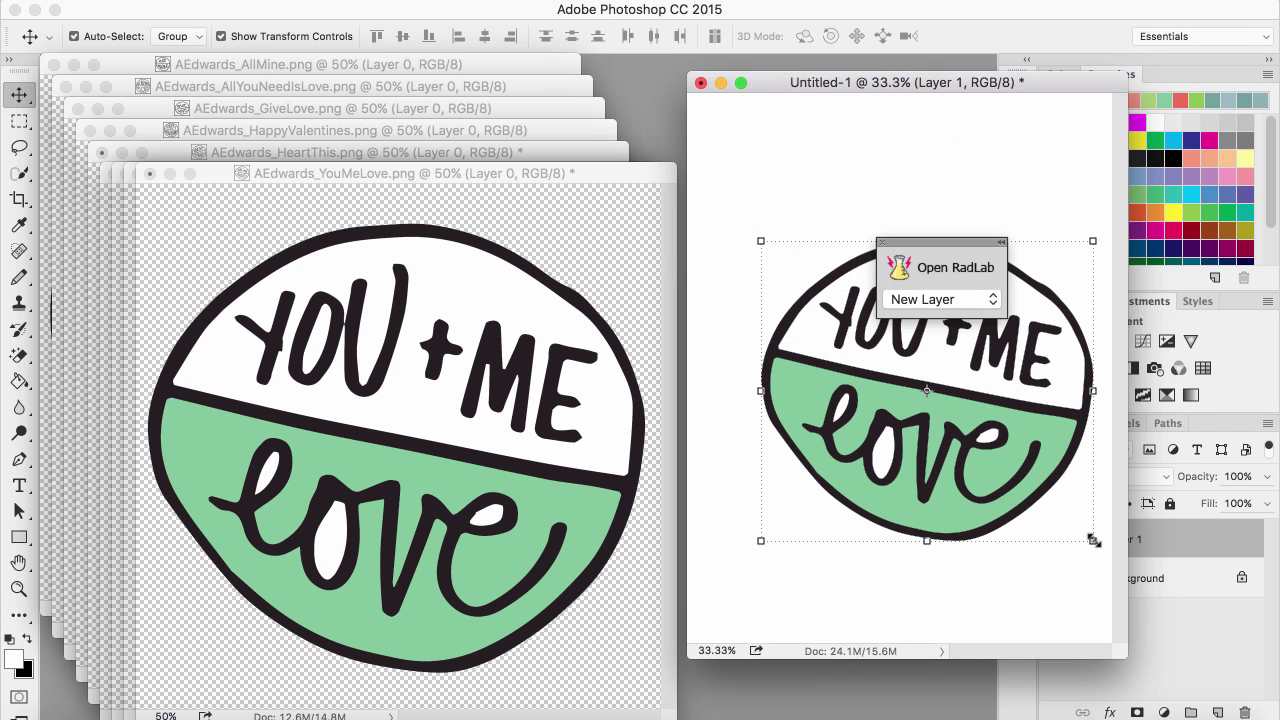
left_click_drag(1090, 540, 781, 181)
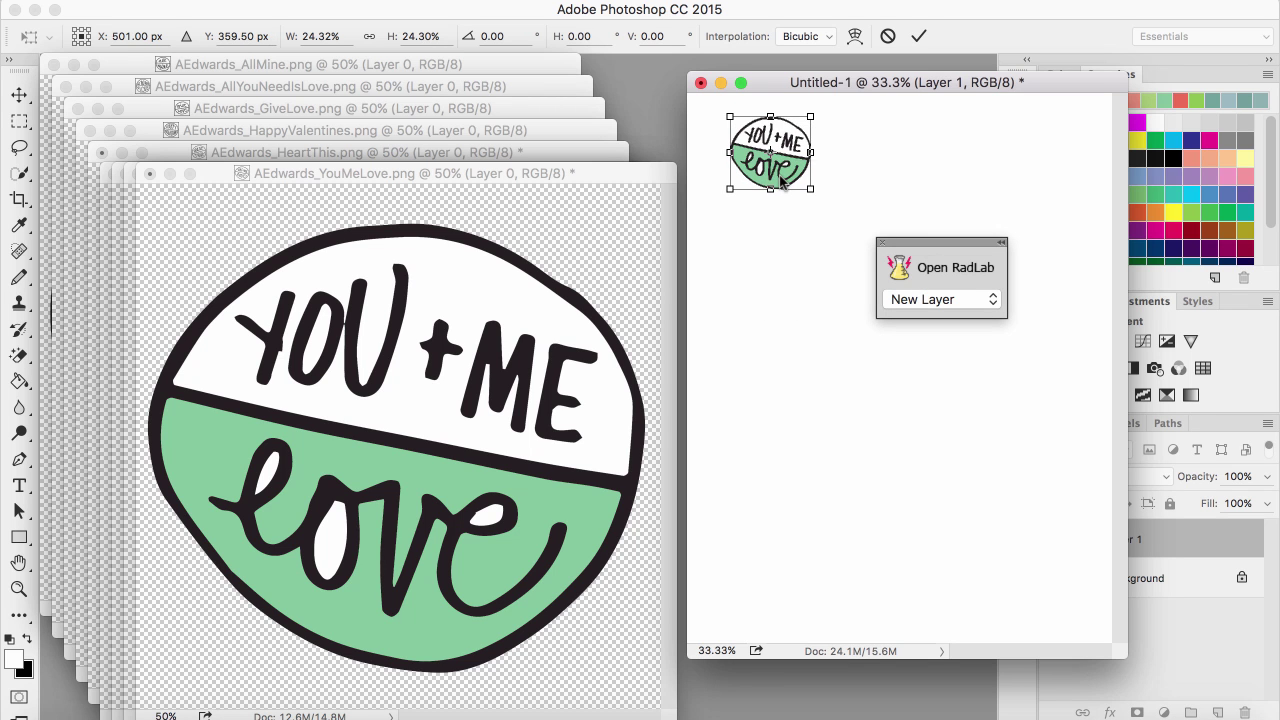
left_click(918, 37)
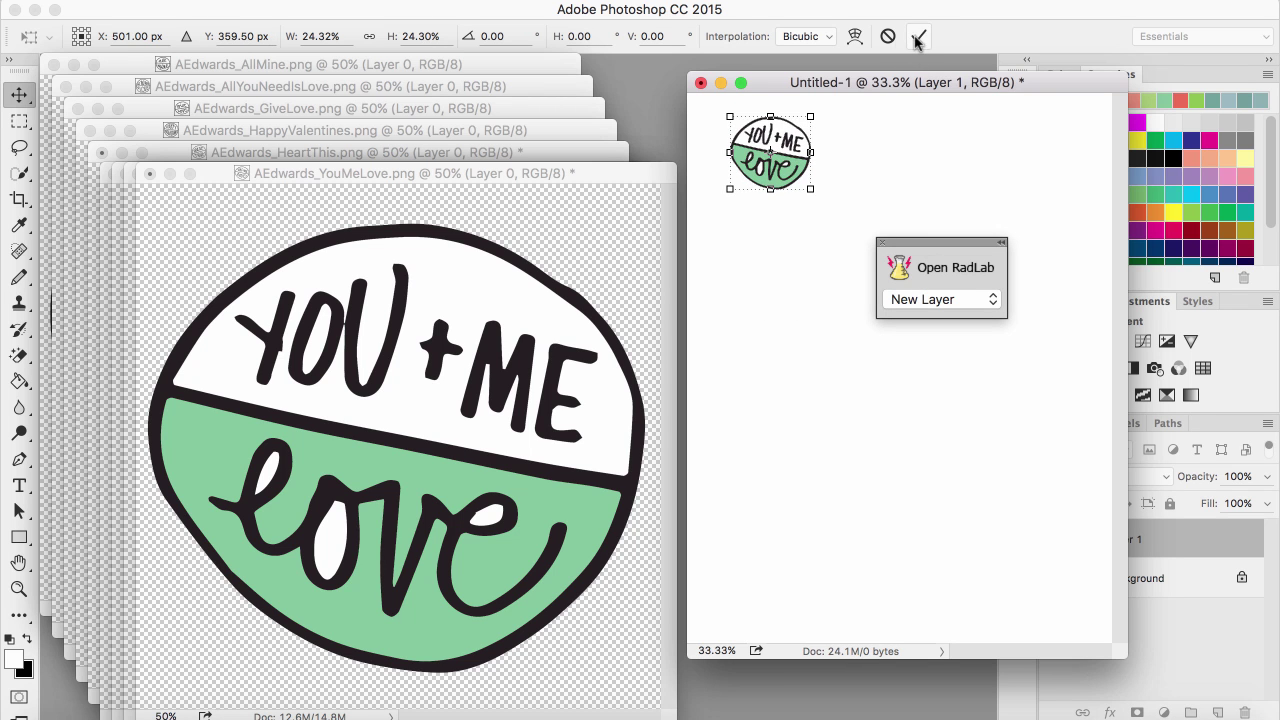
left_click(168, 173)
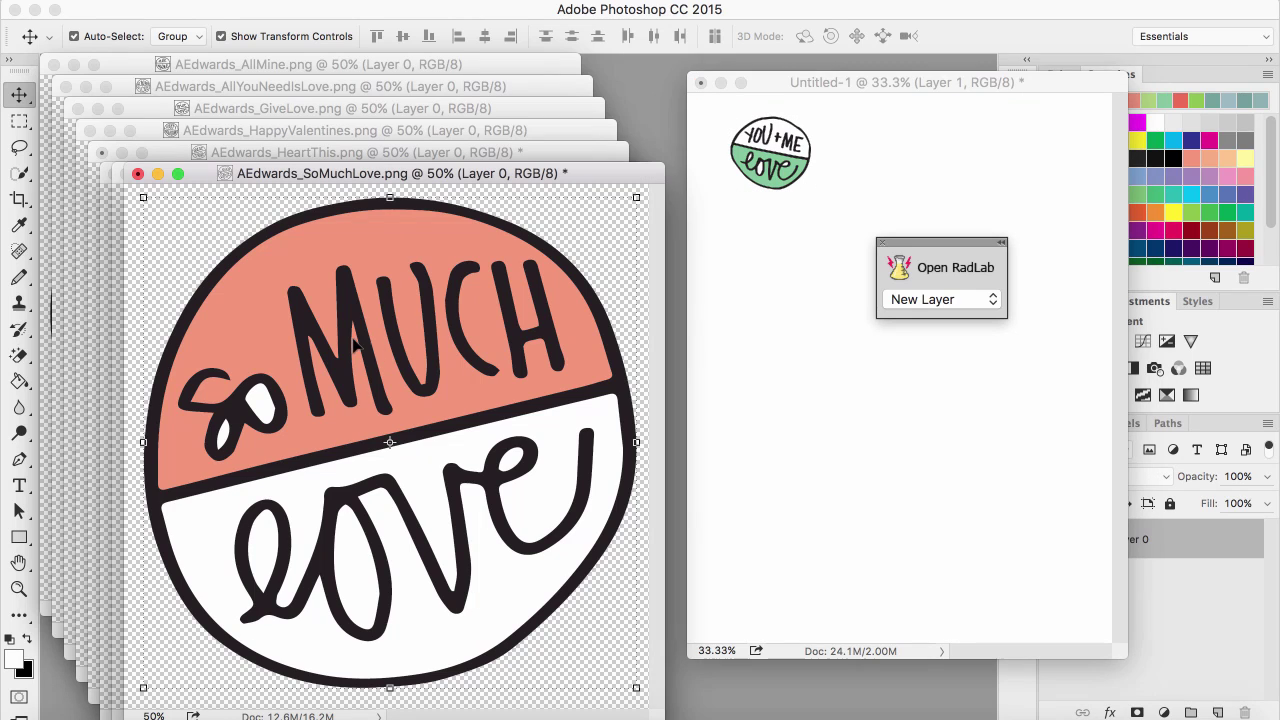
Drag So Much Love onto the canvas, scale it to about 34%, and place it beside the You + Me badge.
left_click_drag(356, 343, 922, 427)
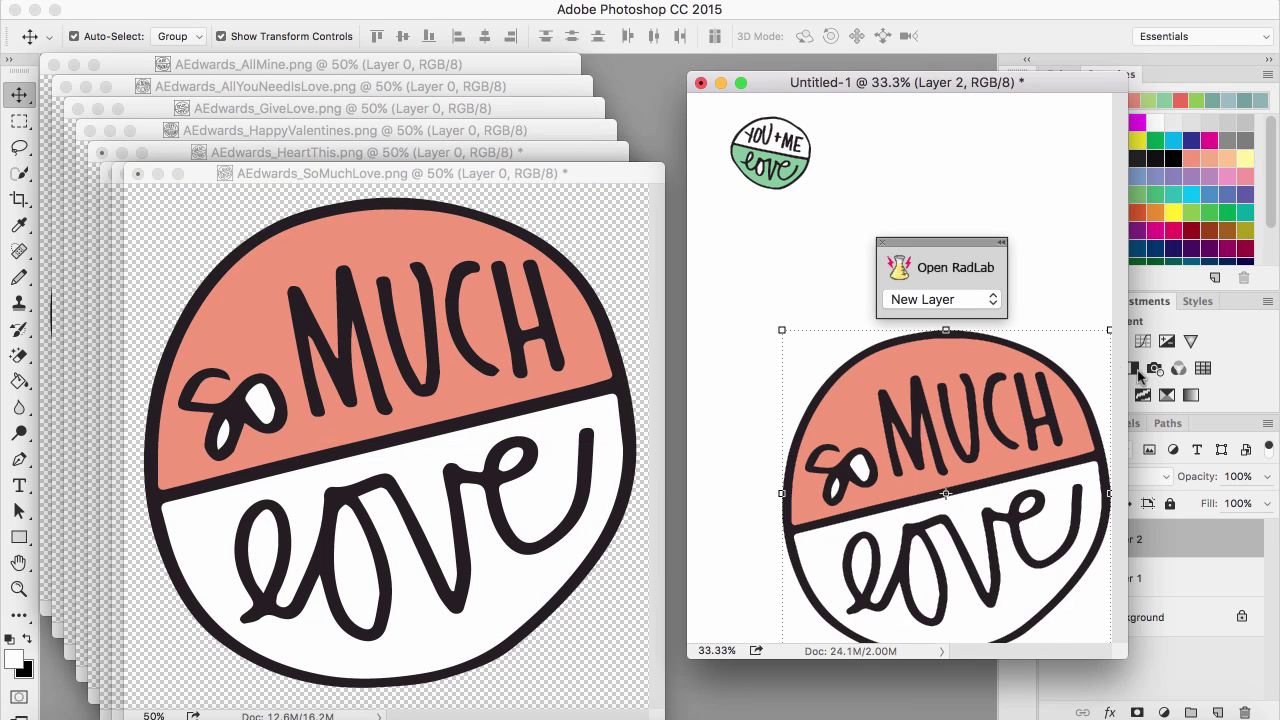
left_click_drag(782, 329, 940, 488)
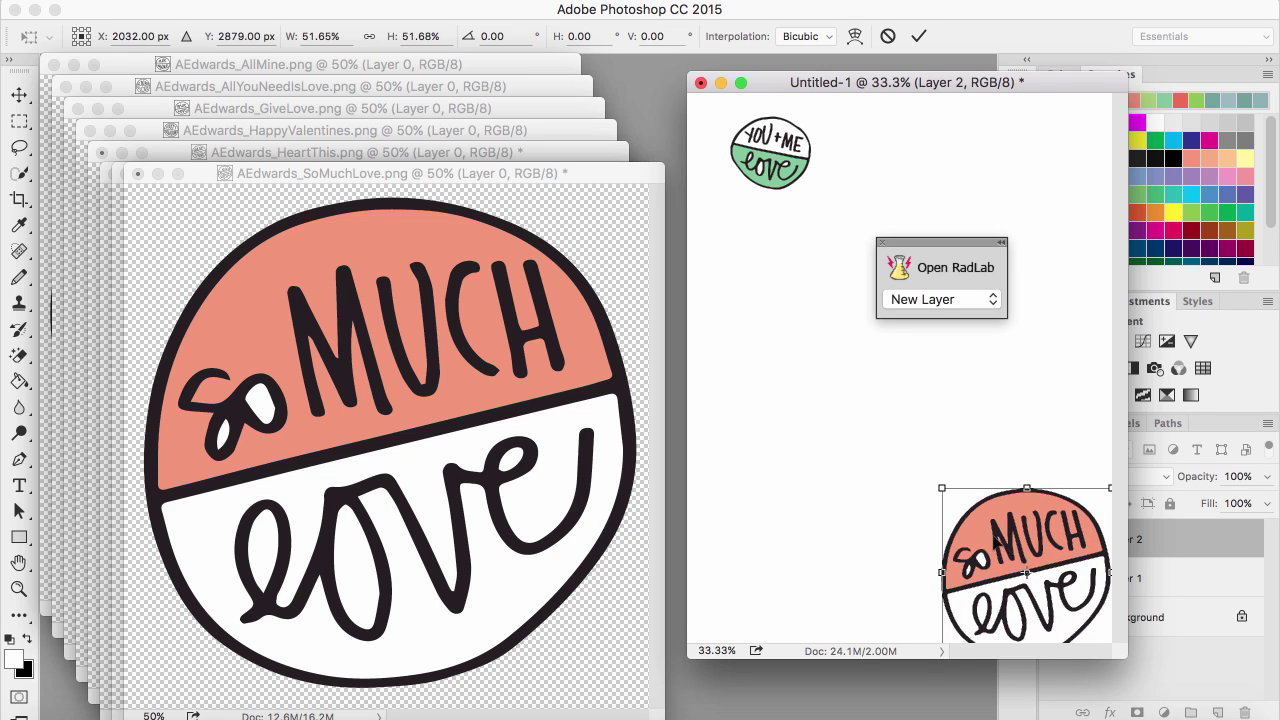
left_click_drag(999, 543, 810, 272)
left_click_drag(922, 224, 811, 325)
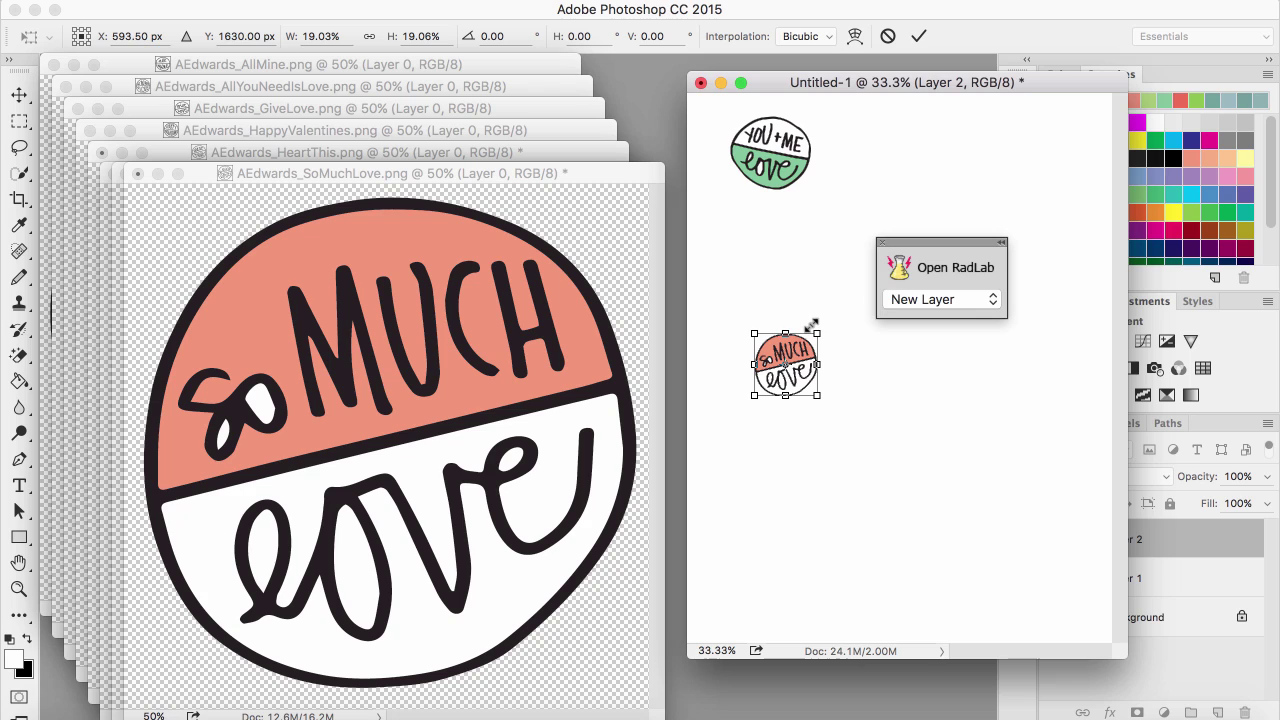
left_click_drag(797, 368, 843, 204)
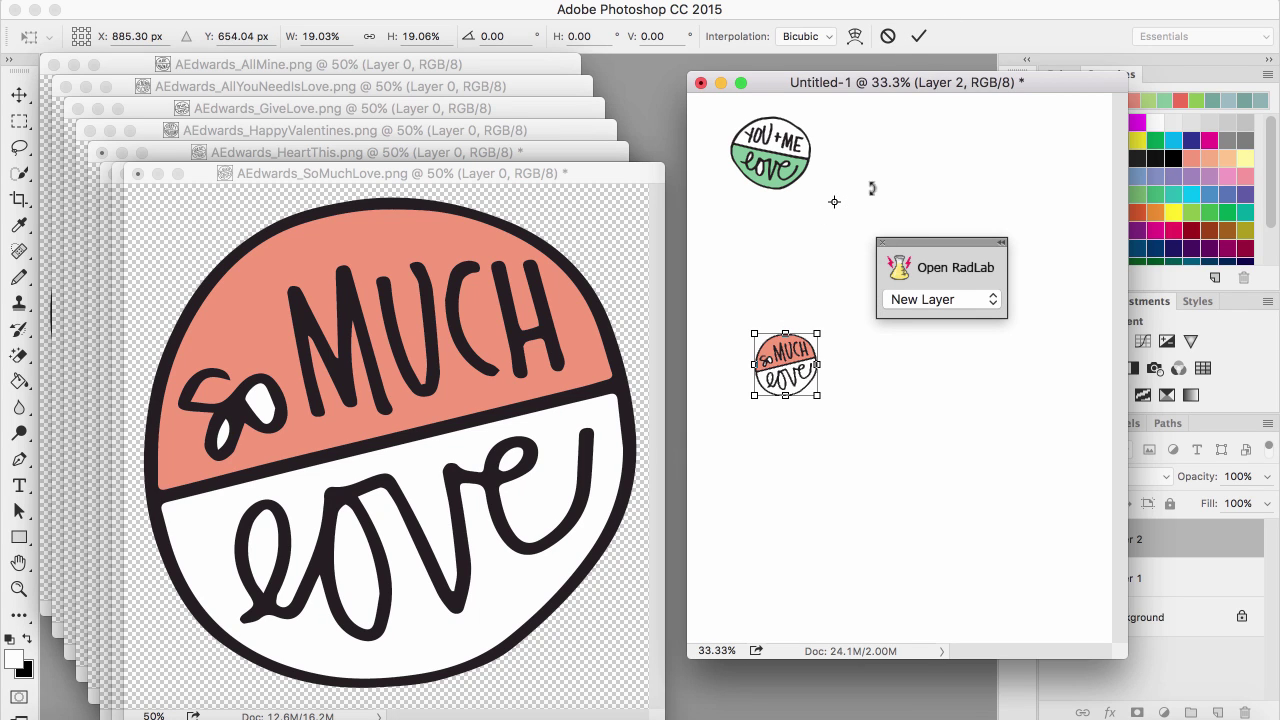
left_click(752, 393, "alt")
left_click_drag(793, 377, 866, 172)
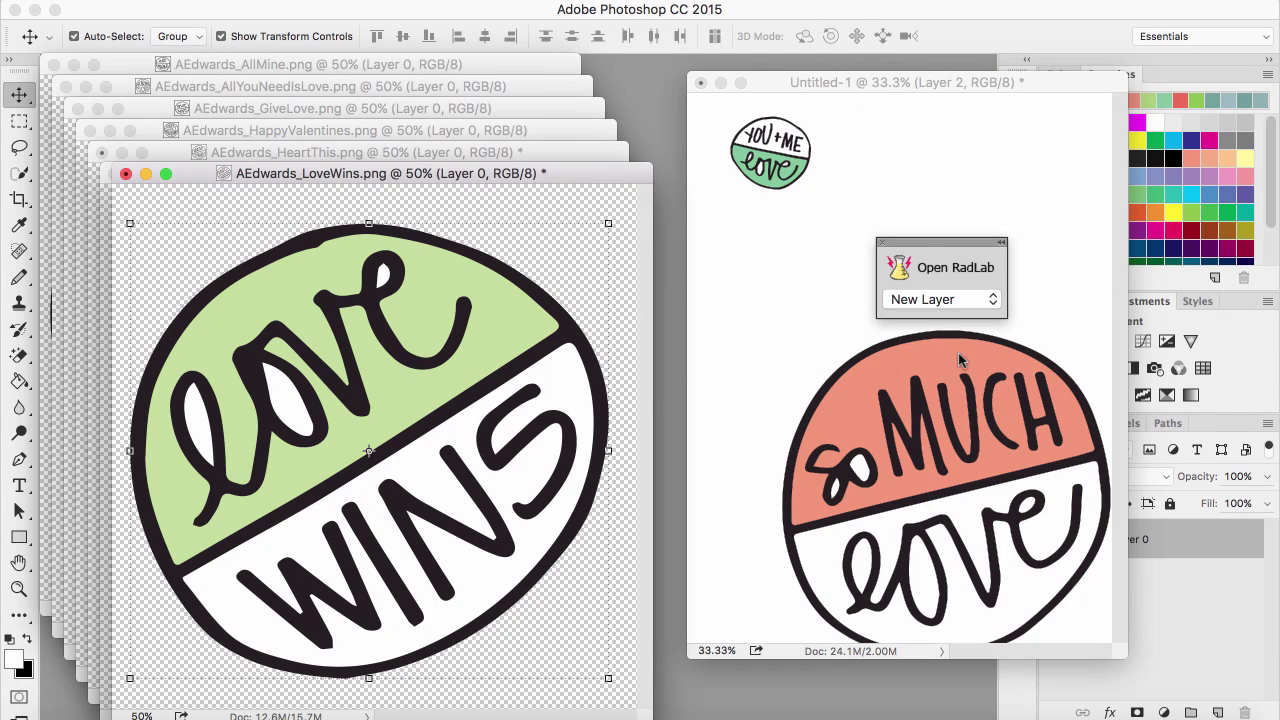
left_click(970, 425)
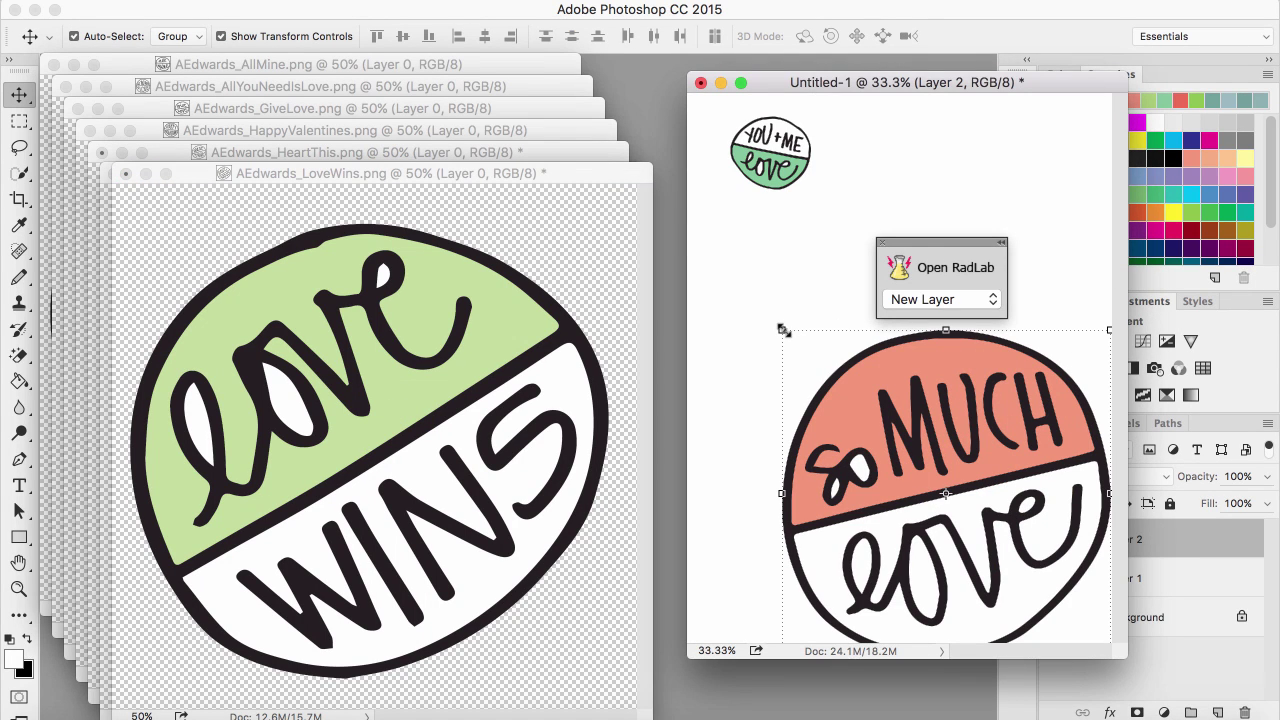
left_click_drag(783, 331, 1036, 512)
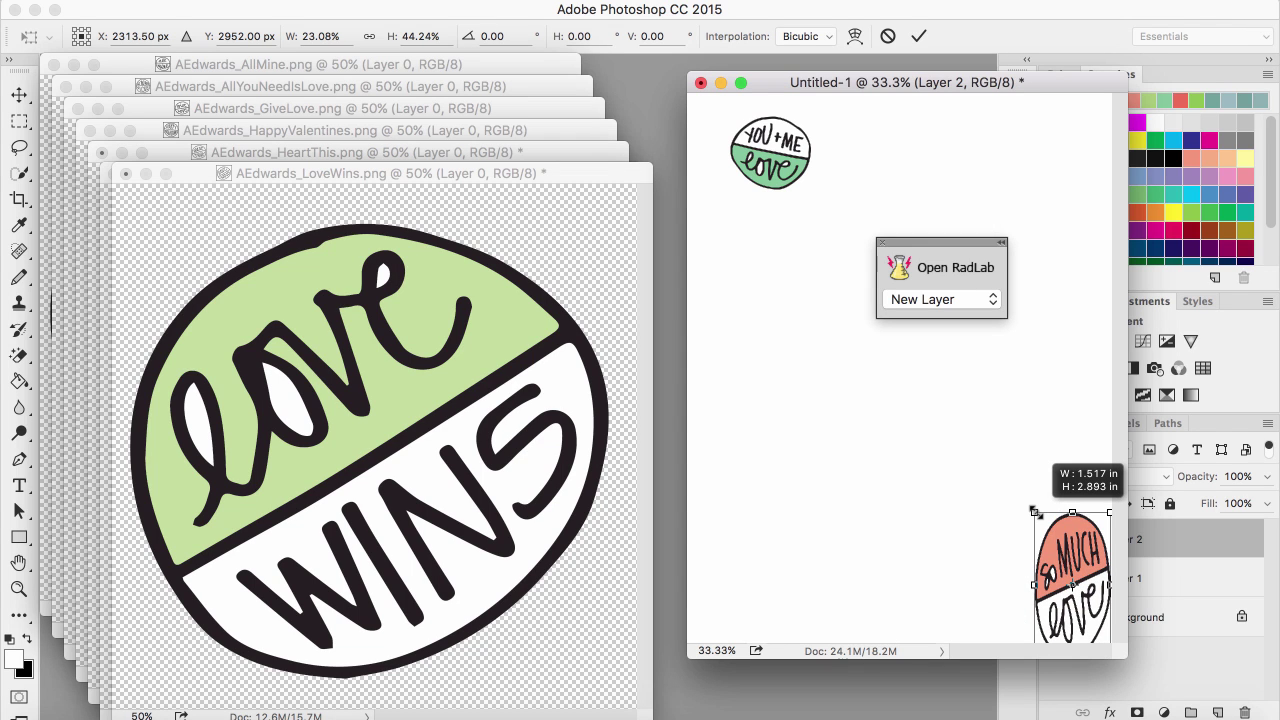
left_click_drag(1035, 512, 1035, 512)
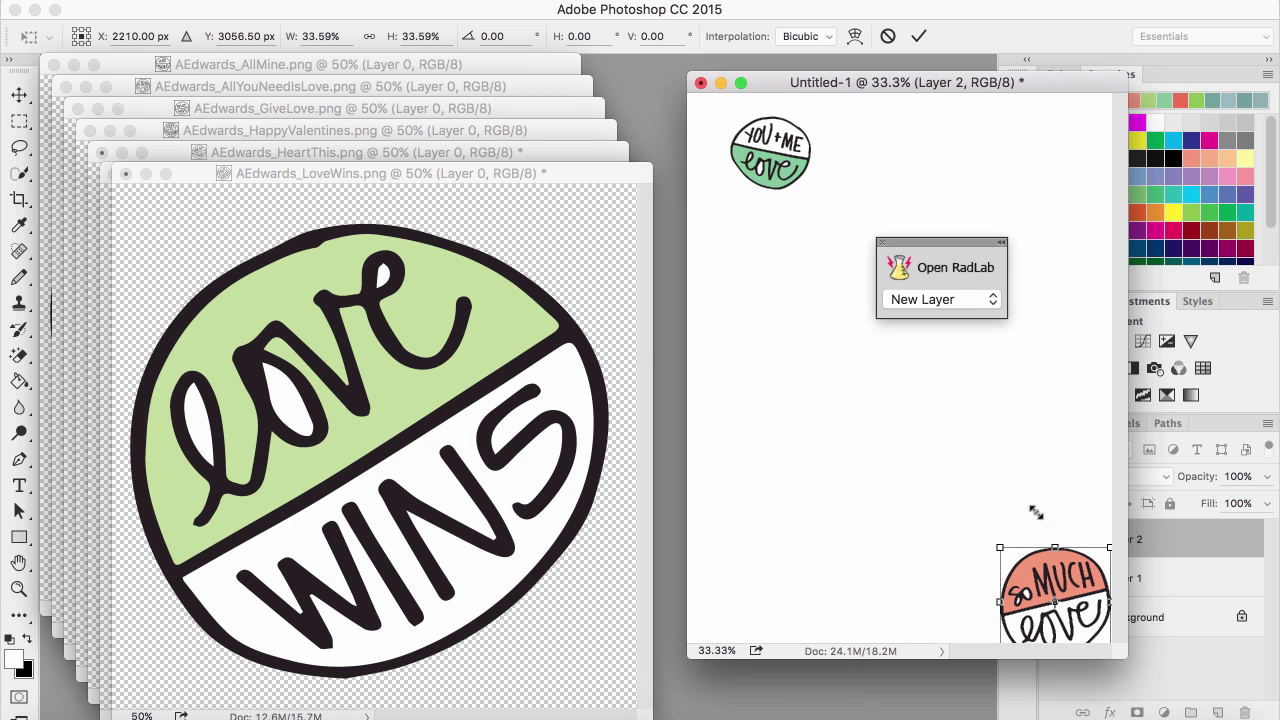
left_click(917, 38)
left_click_drag(1047, 586, 882, 190)
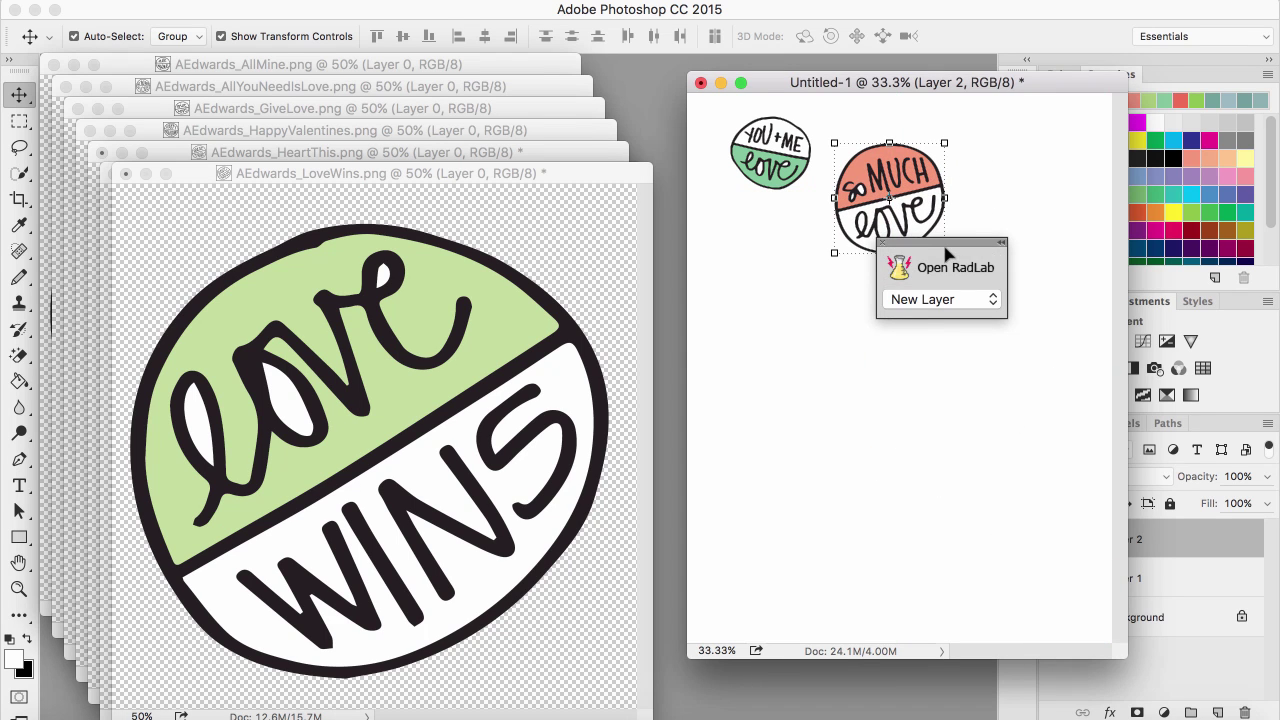
Add Love Wins to the canvas, shrink it, and place it below the You + Me badge.
left_click_drag(946, 247, 1232, 575)
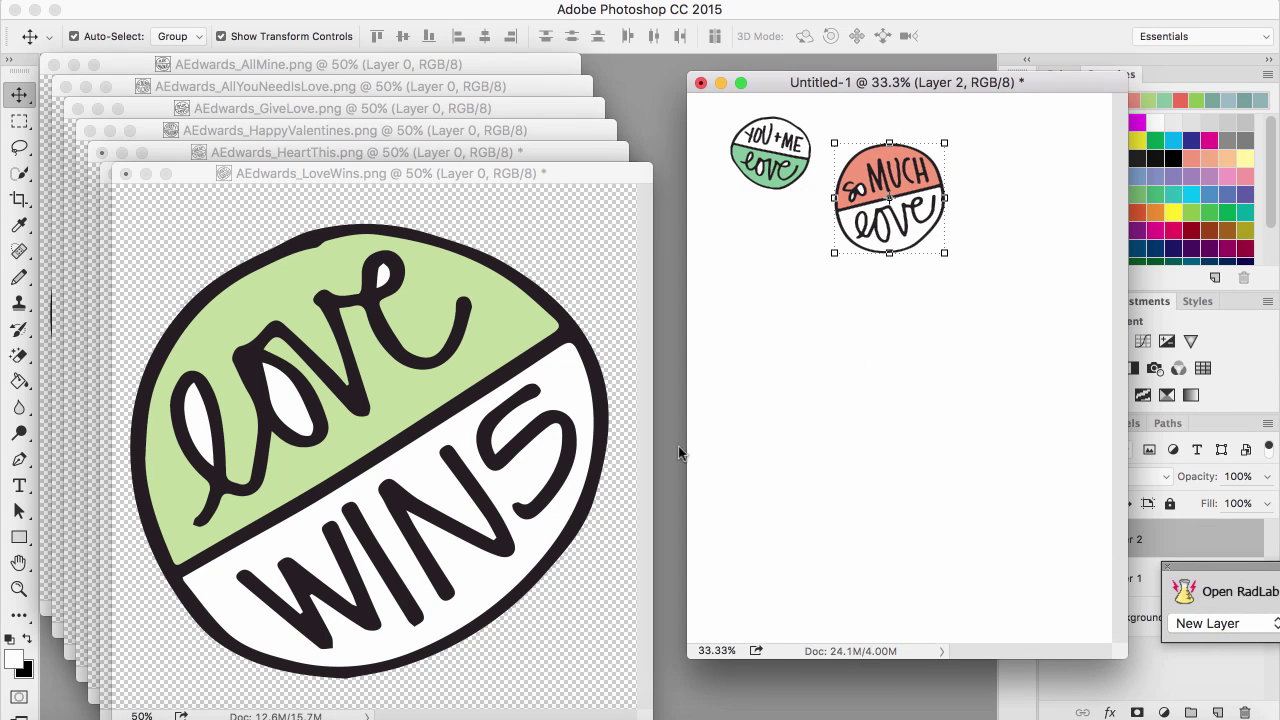
left_click_drag(230, 307, 828, 410)
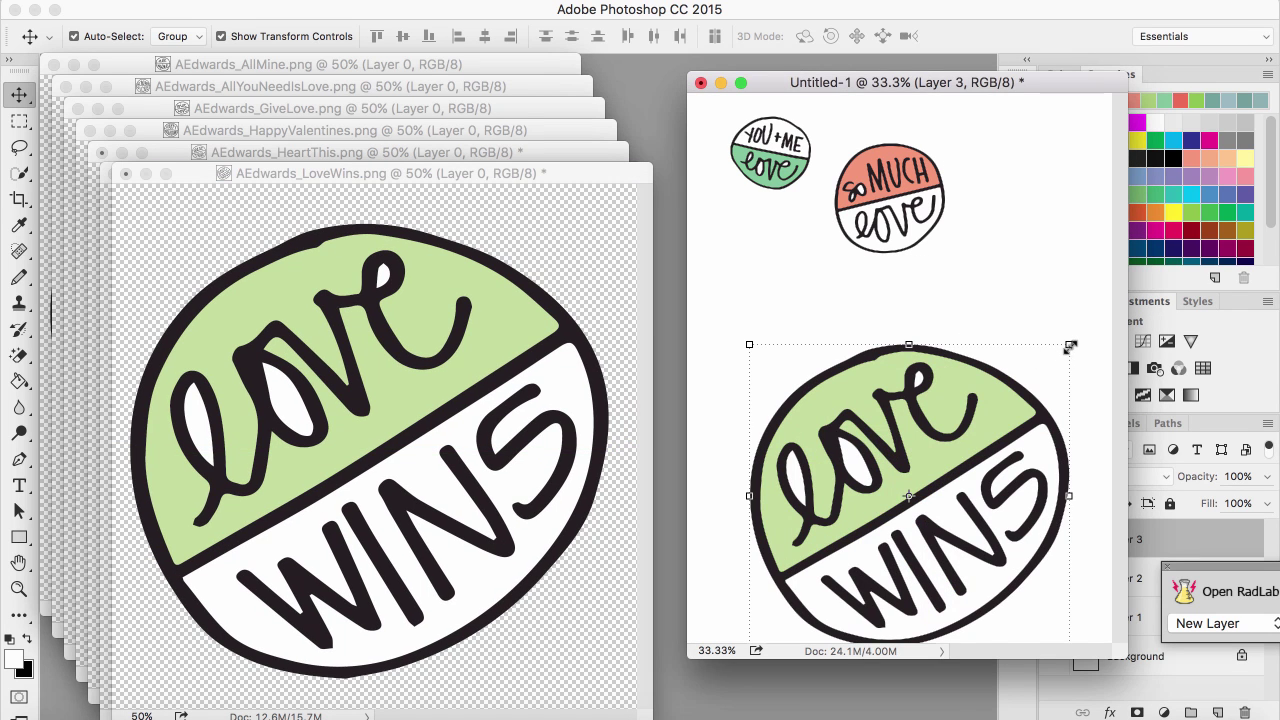
left_click_drag(1070, 345, 885, 517)
left_click_drag(842, 576, 785, 240)
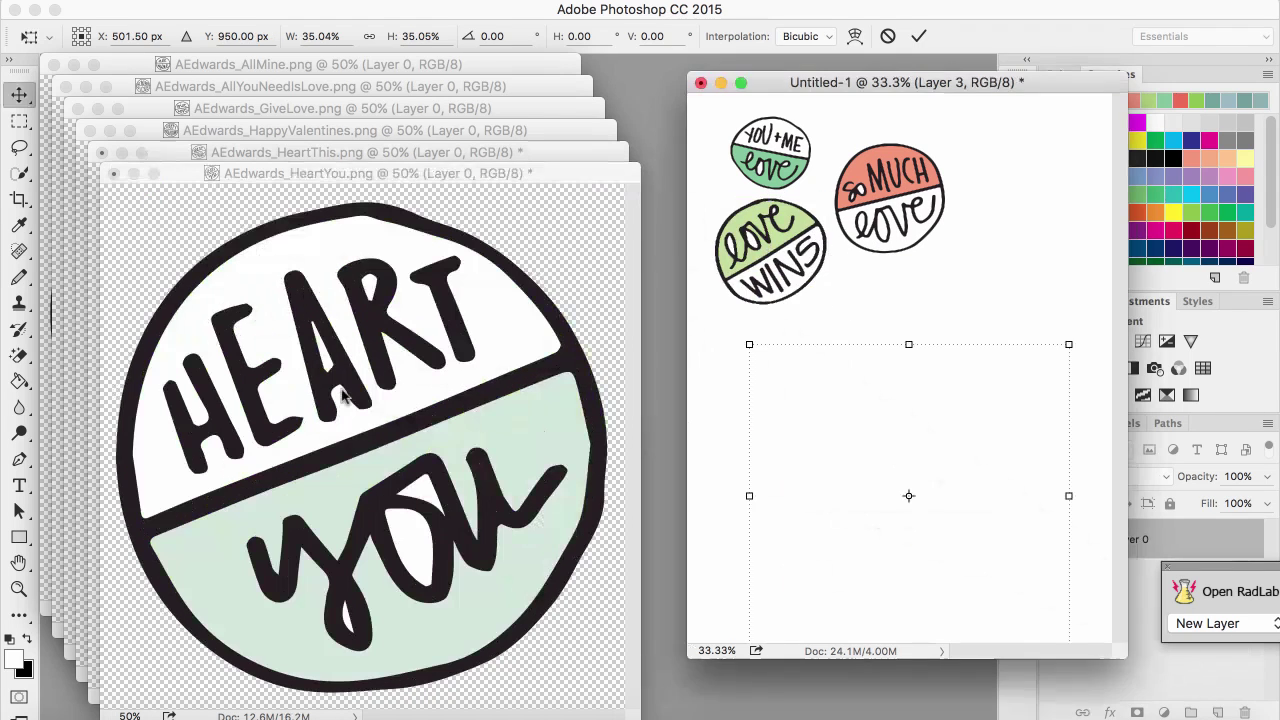
left_click_drag(1069, 344, 893, 503)
left_click_drag(800, 510, 830, 290)
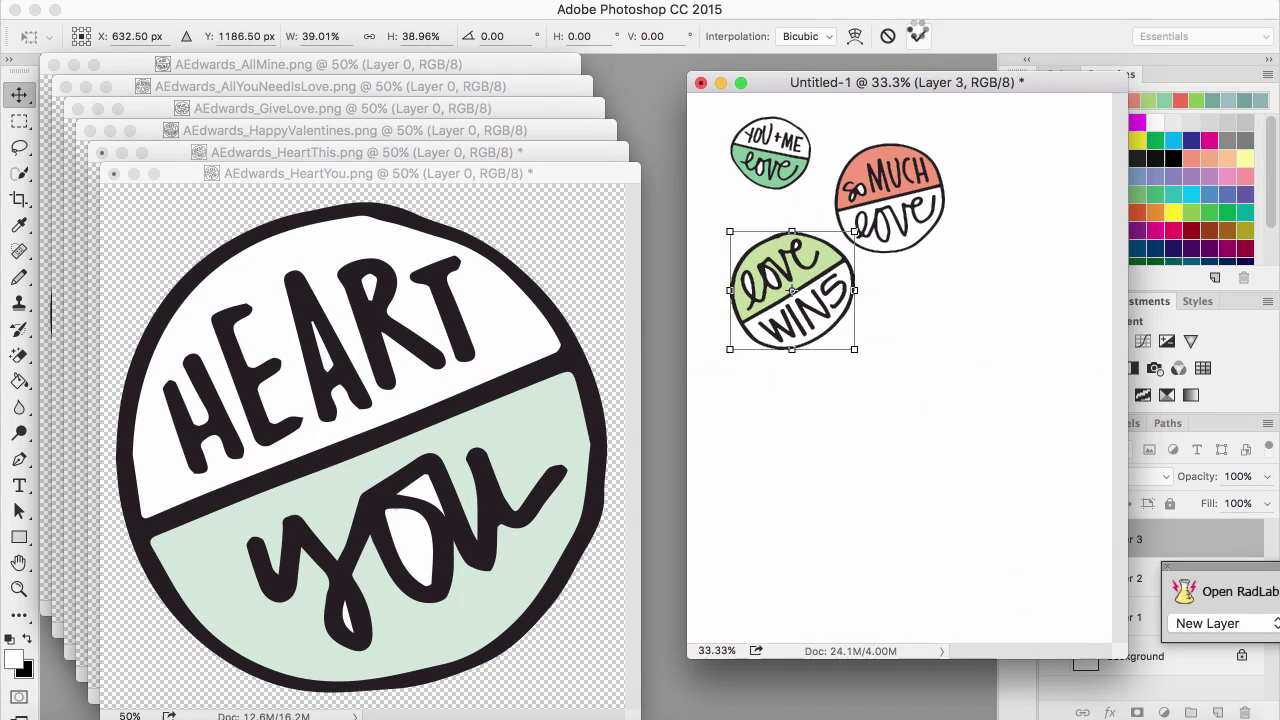
key("Return")
left_click(335, 418)
Add Heart You, shrink it, and place it beside the So Much Love badge.
left_click_drag(335, 418, 925, 465)
key("ctrl+t")
left_click_drag(1110, 280, 809, 558)
left_click_drag(777, 609, 919, 290)
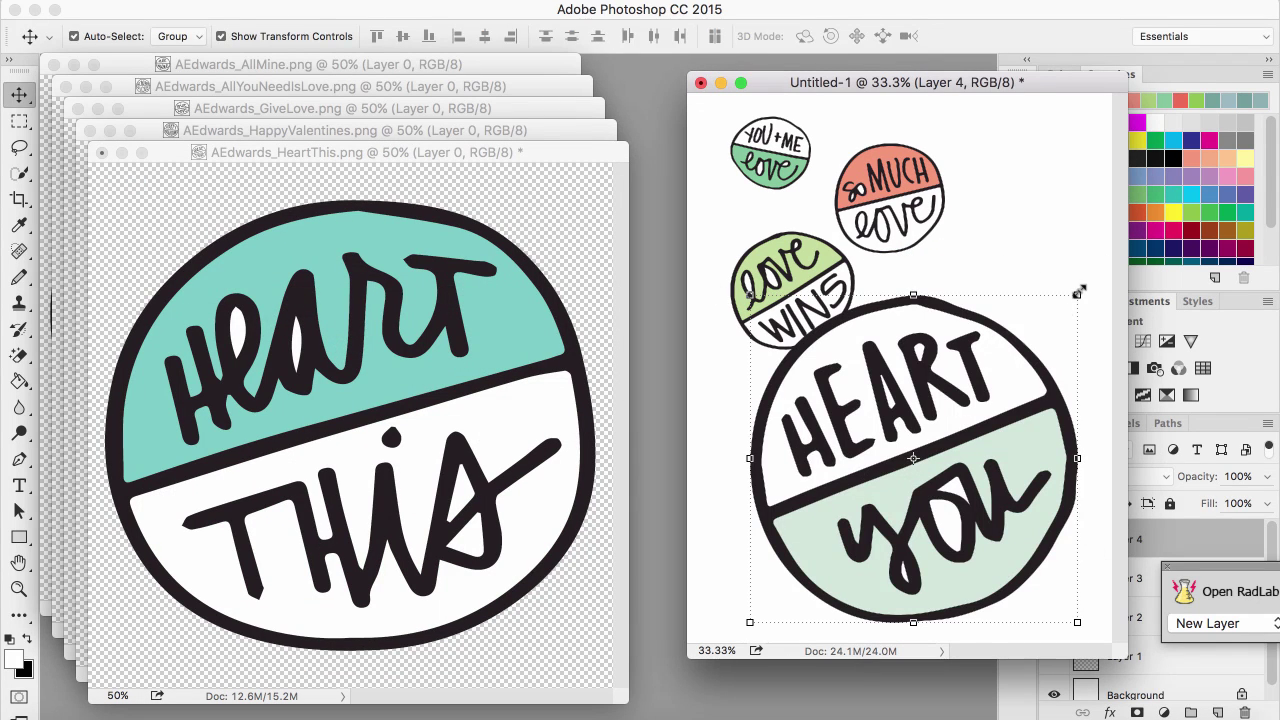
left_click_drag(1077, 292, 930, 312)
key("Return")
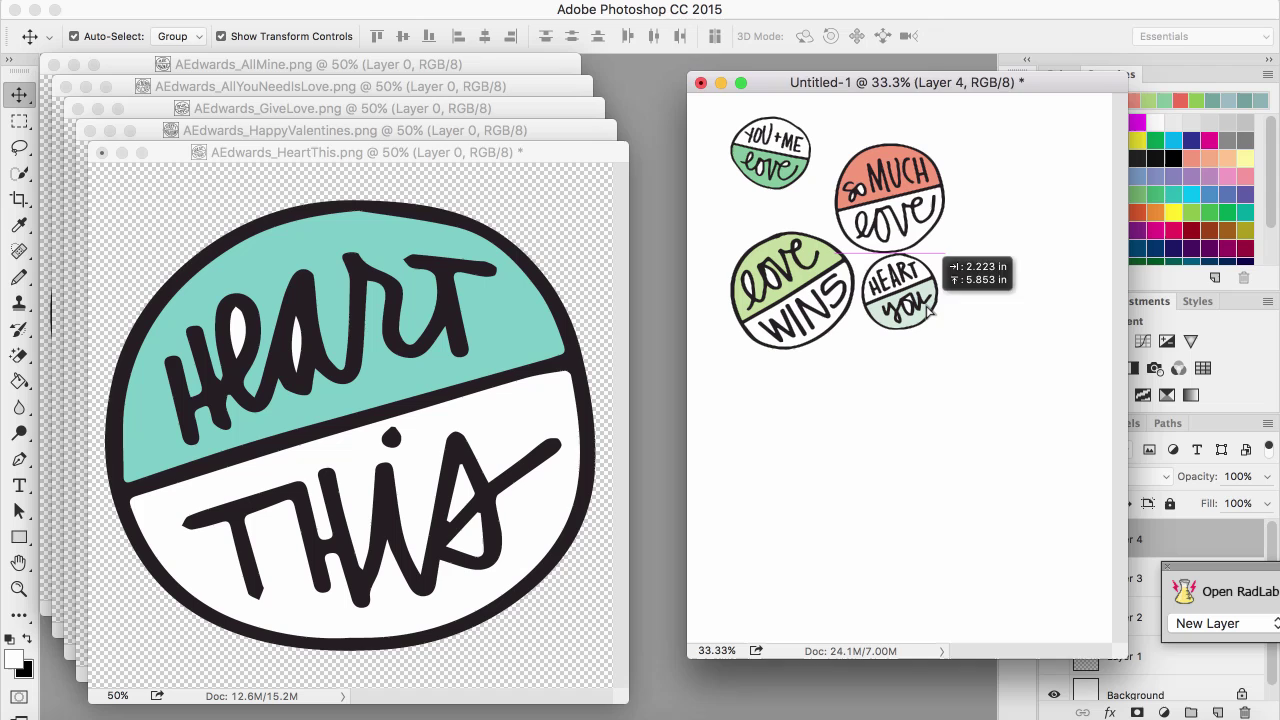
Add a shrunken Heart This badge, then close the Heart This and Happy Valentines source files.
left_click(323, 305)
left_click_drag(345, 250, 963, 378)
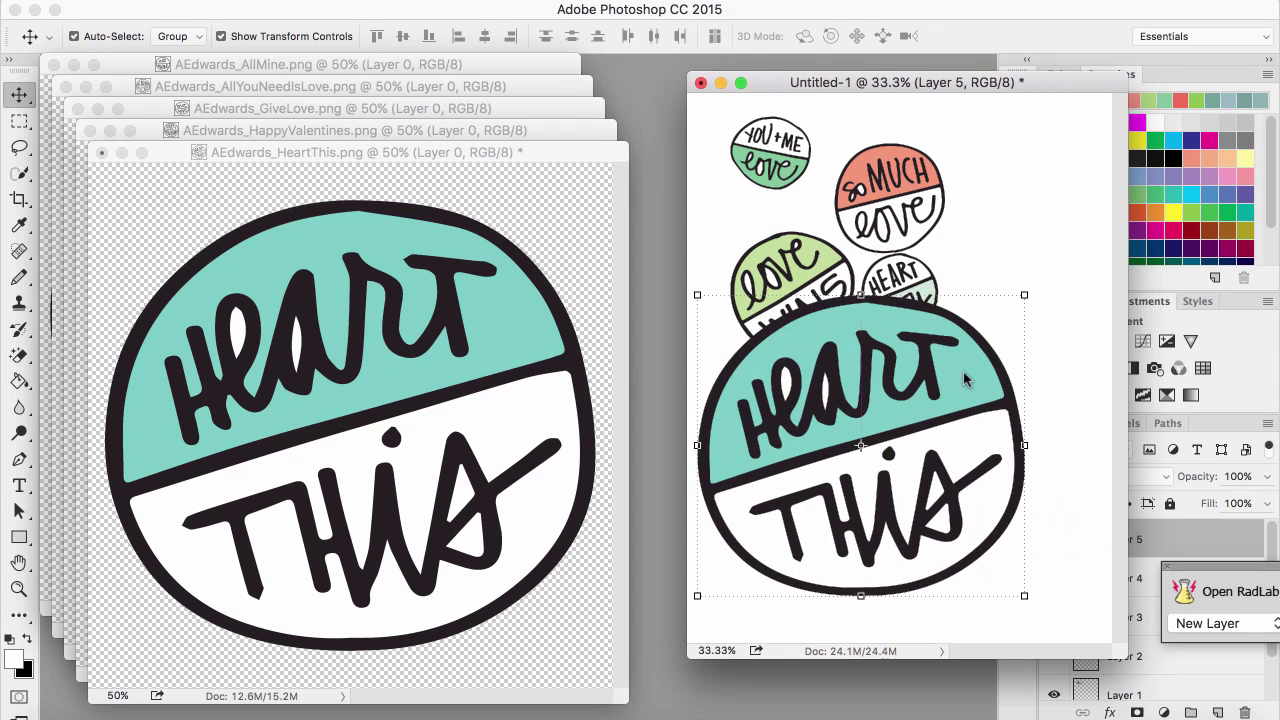
left_click_drag(1024, 295, 840, 126)
left_click(920, 36)
key("super+w")
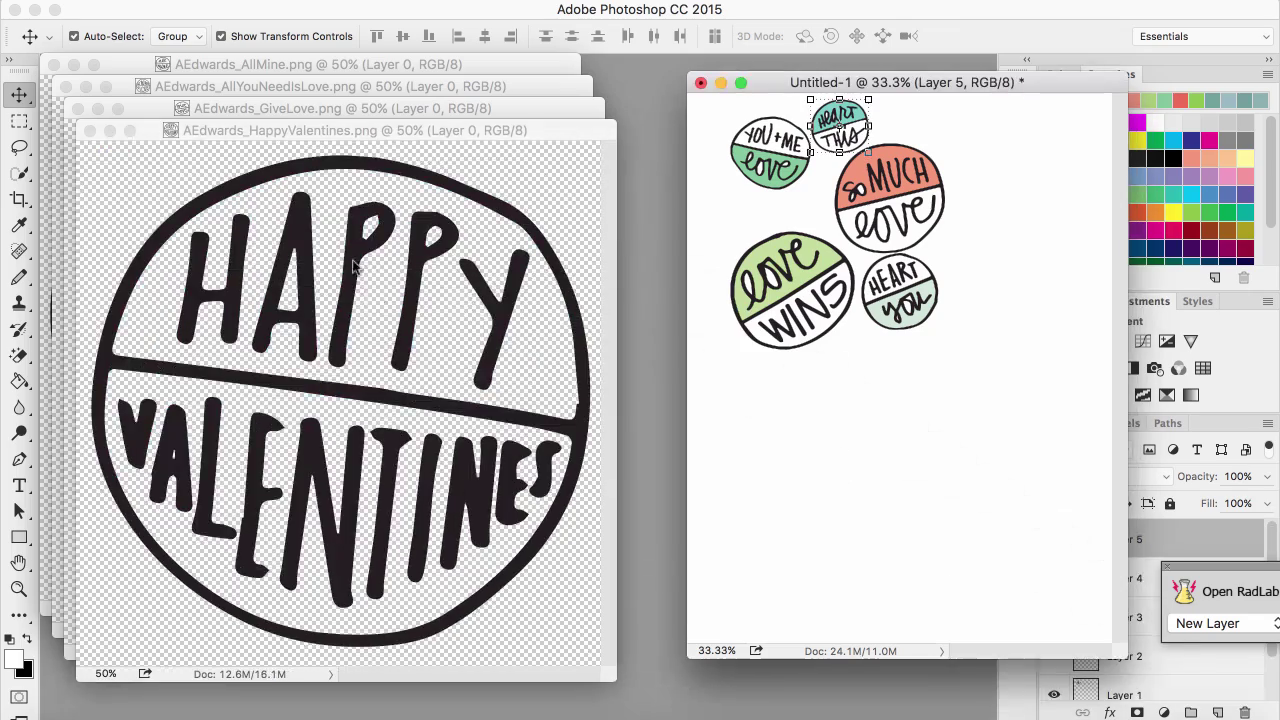
key("super+w")
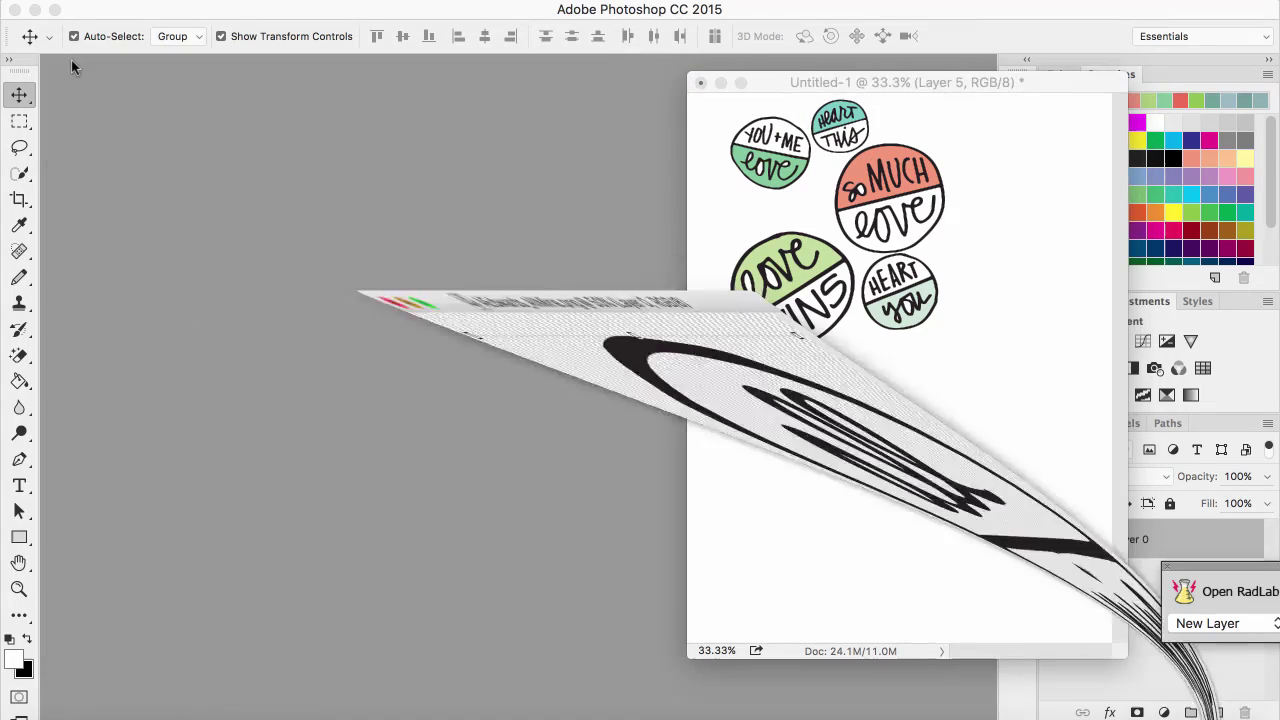
Nudge the Love Wins badge slightly up and left against its neighbouring badges.
left_click_drag(955, 86, 657, 100)
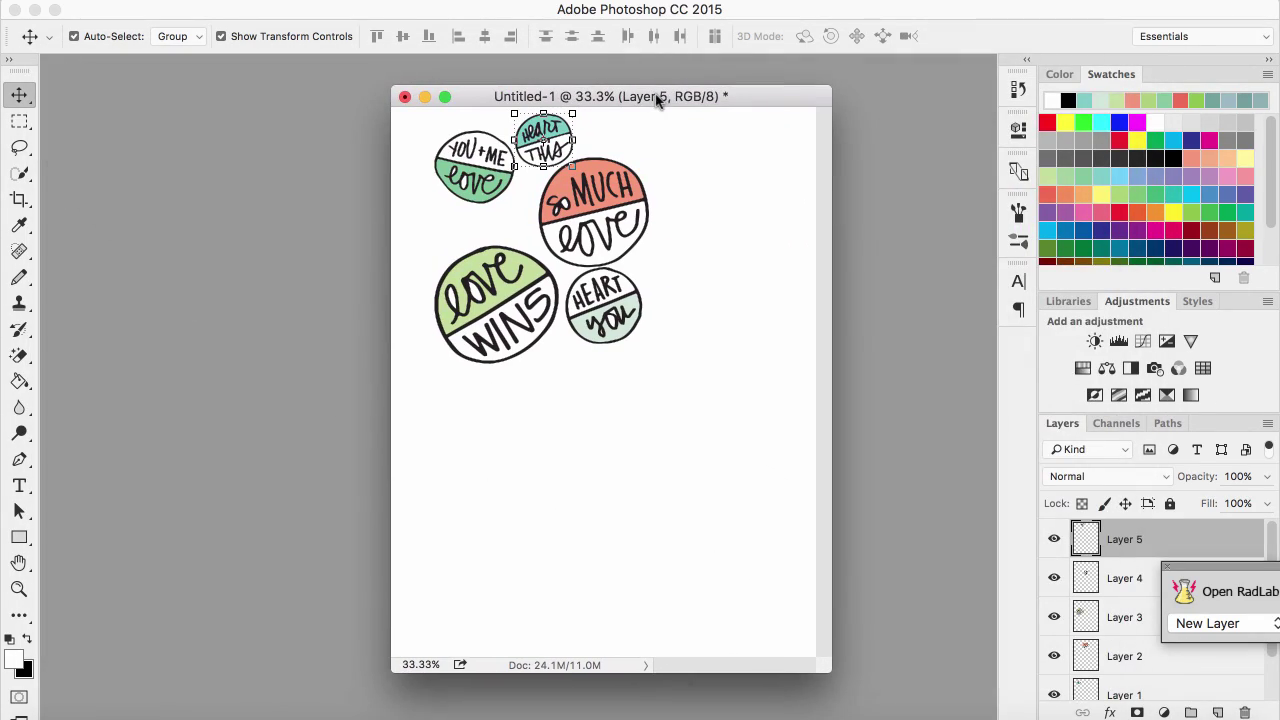
left_click(518, 295)
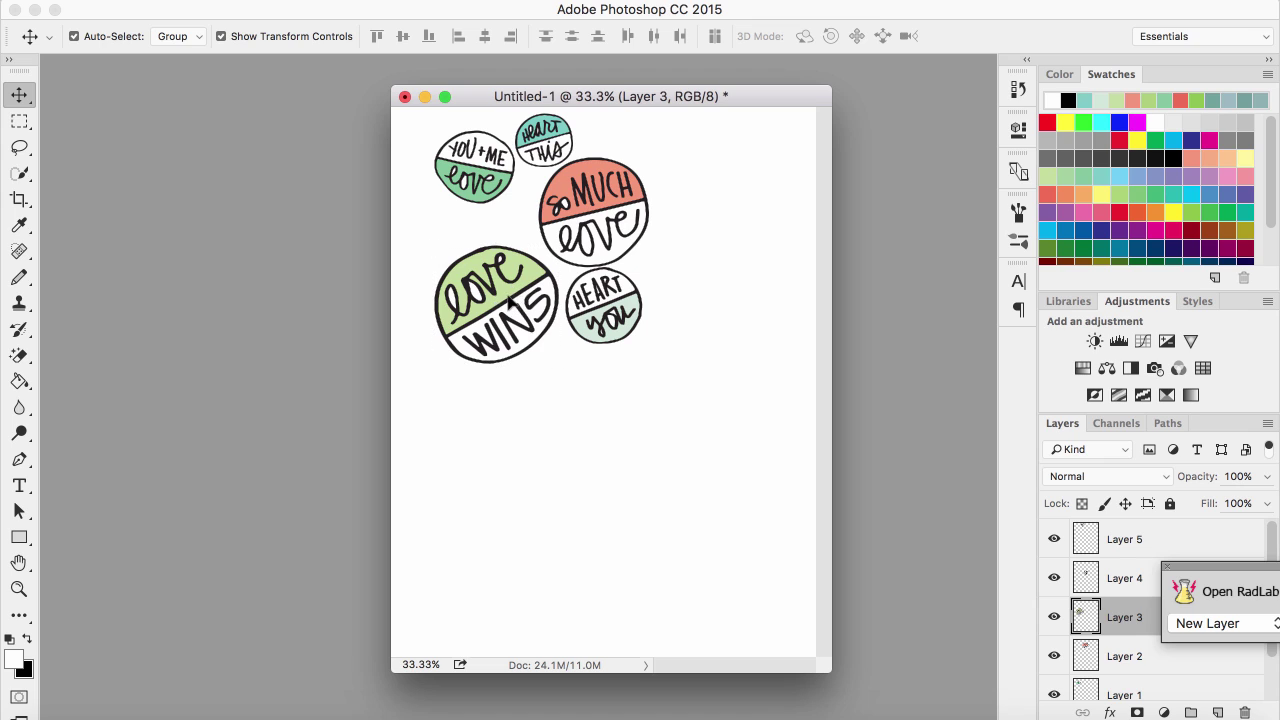
left_click_drag(511, 299, 498, 272)
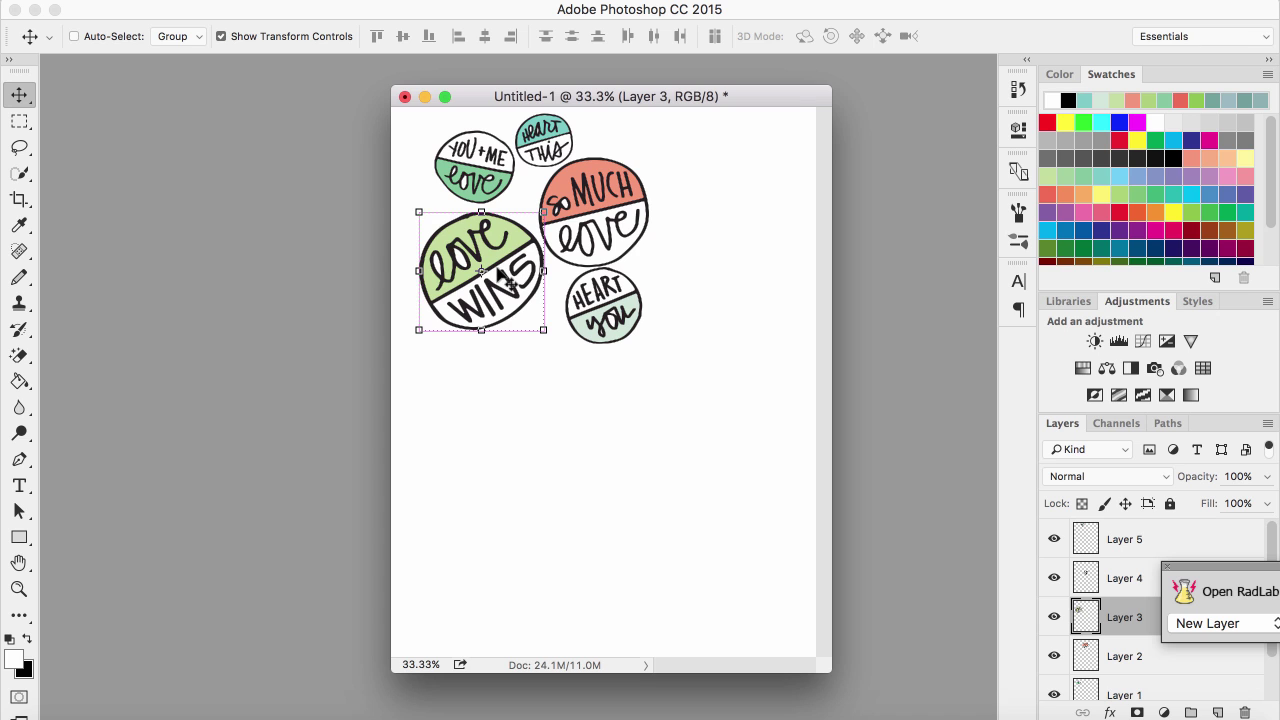
key("super+equal")
key("super+equal")
key("super+equal")
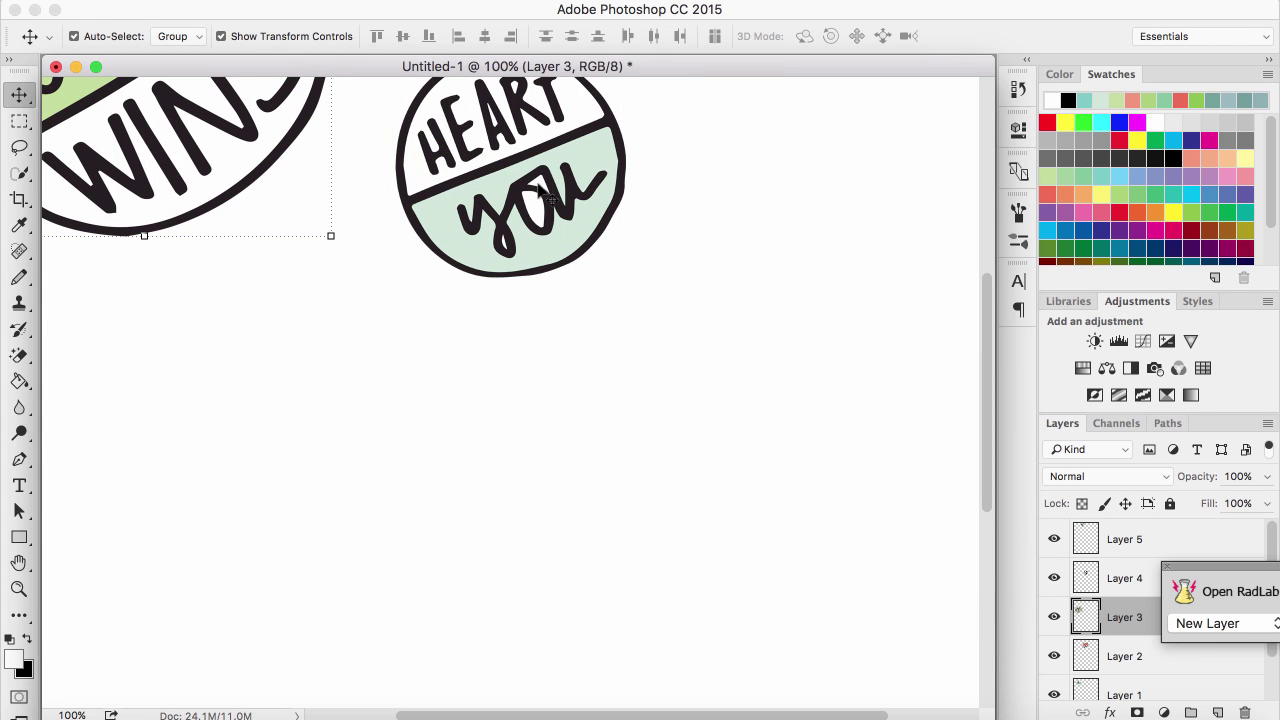
left_click(1102, 99)
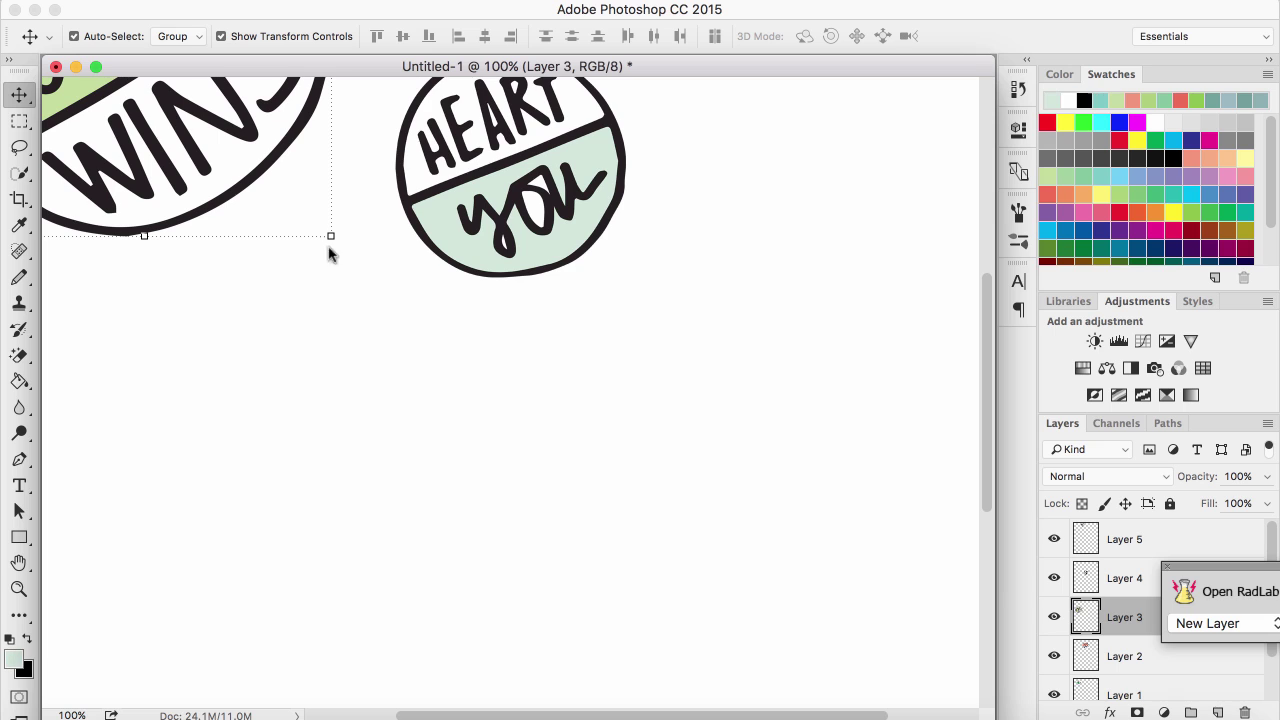
left_click(20, 381)
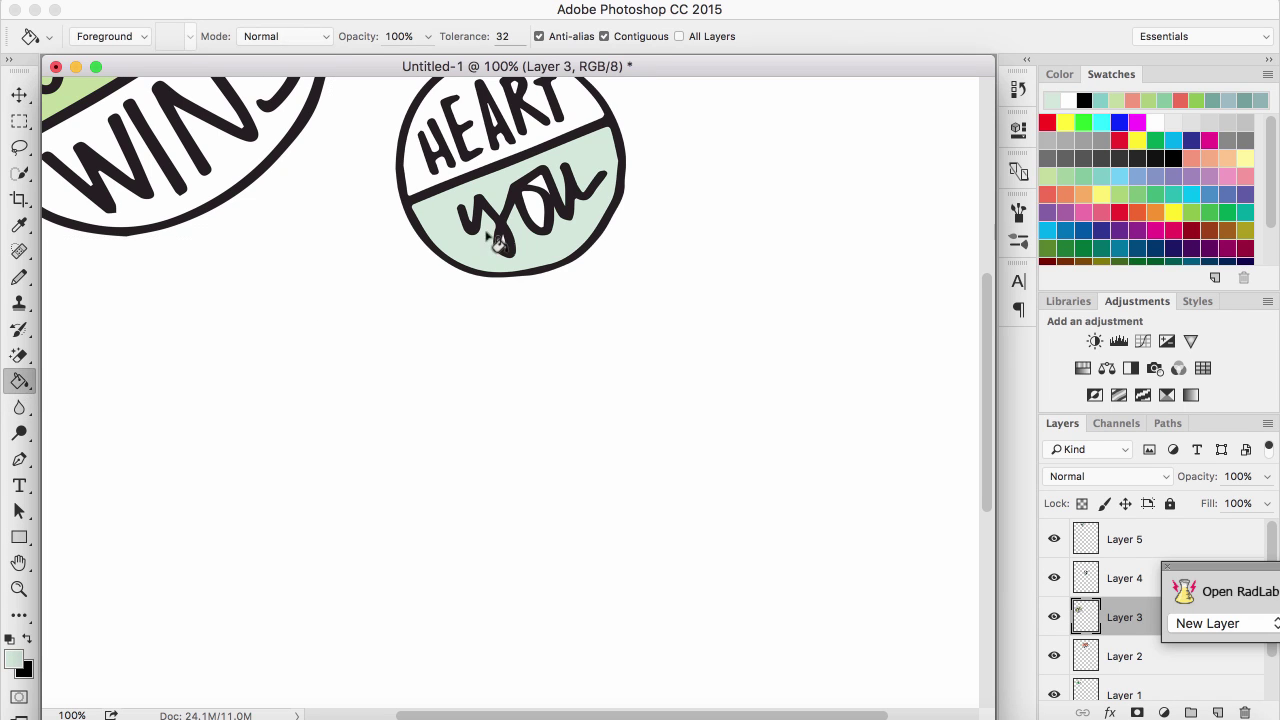
left_click(542, 183)
key("ctrl+z")
scroll(1117, 553, "down", 1)
scroll(1117, 553, "up", 1)
left_click(1117, 583)
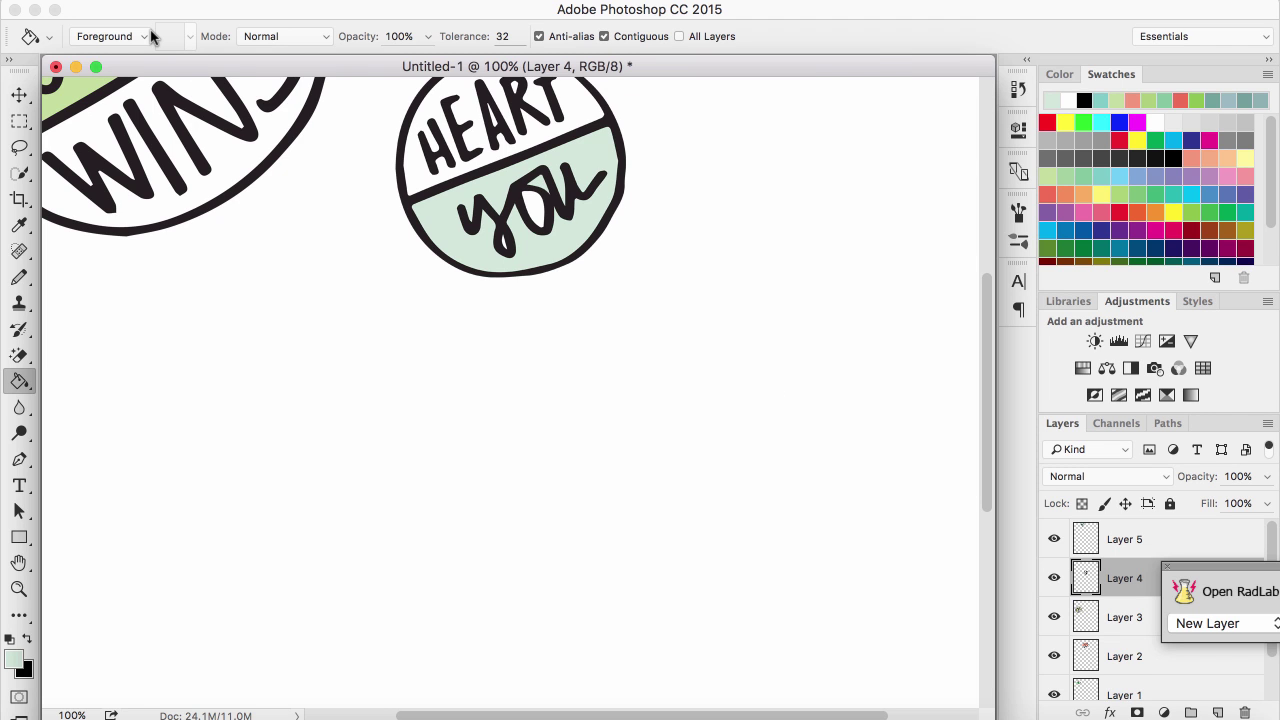
Zoom out to 33.3% and centre the Untitled-1 window to show the full letter page.
key("super+minus")
key("super+minus")
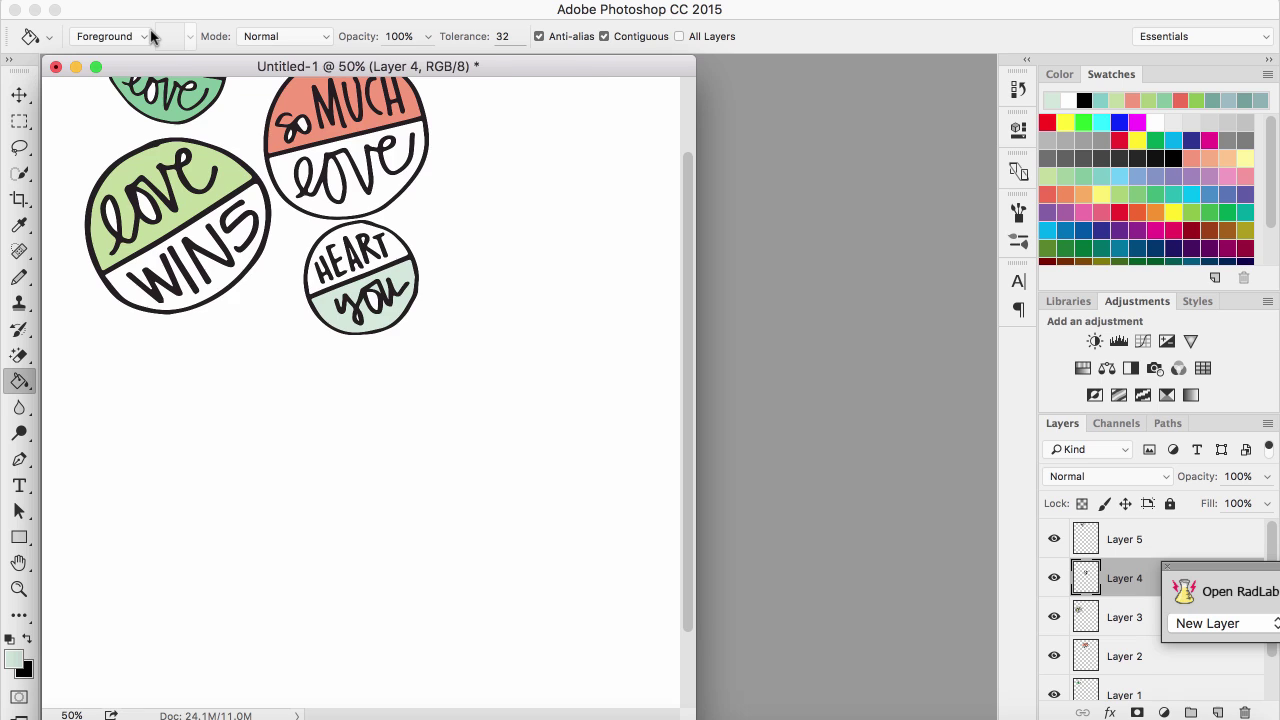
key("super+minus")
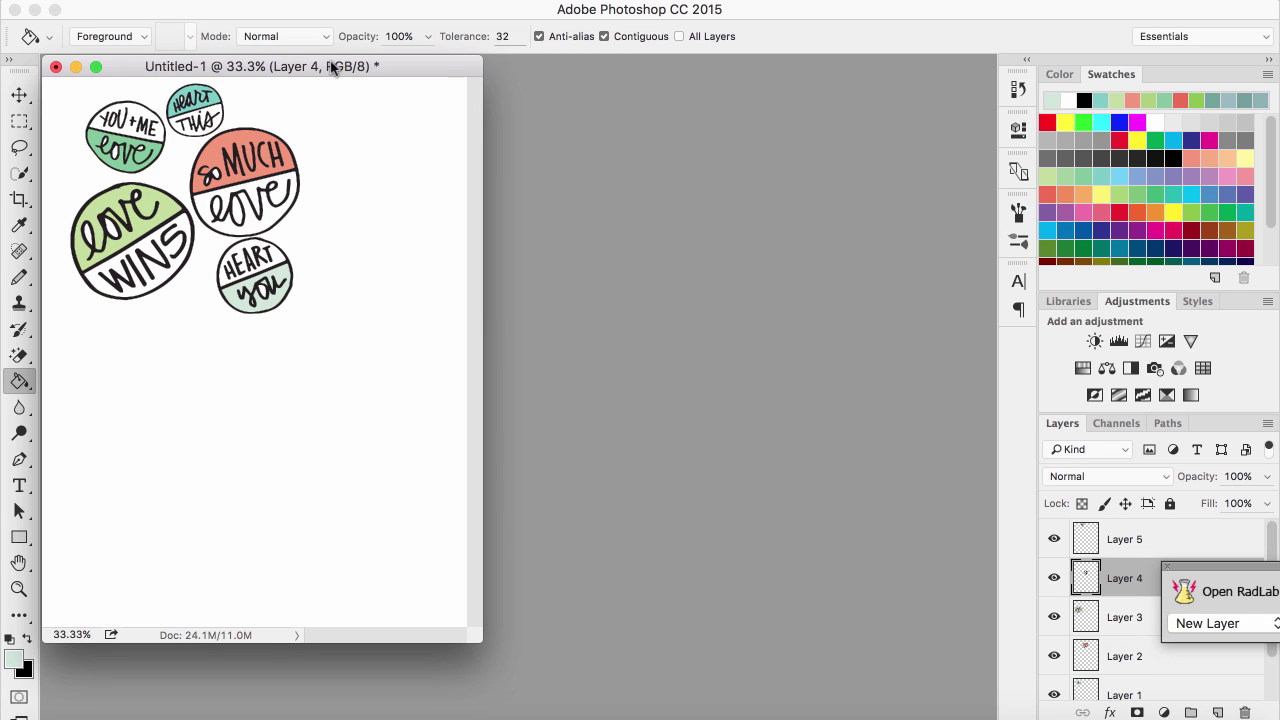
left_click_drag(331, 66, 658, 108)
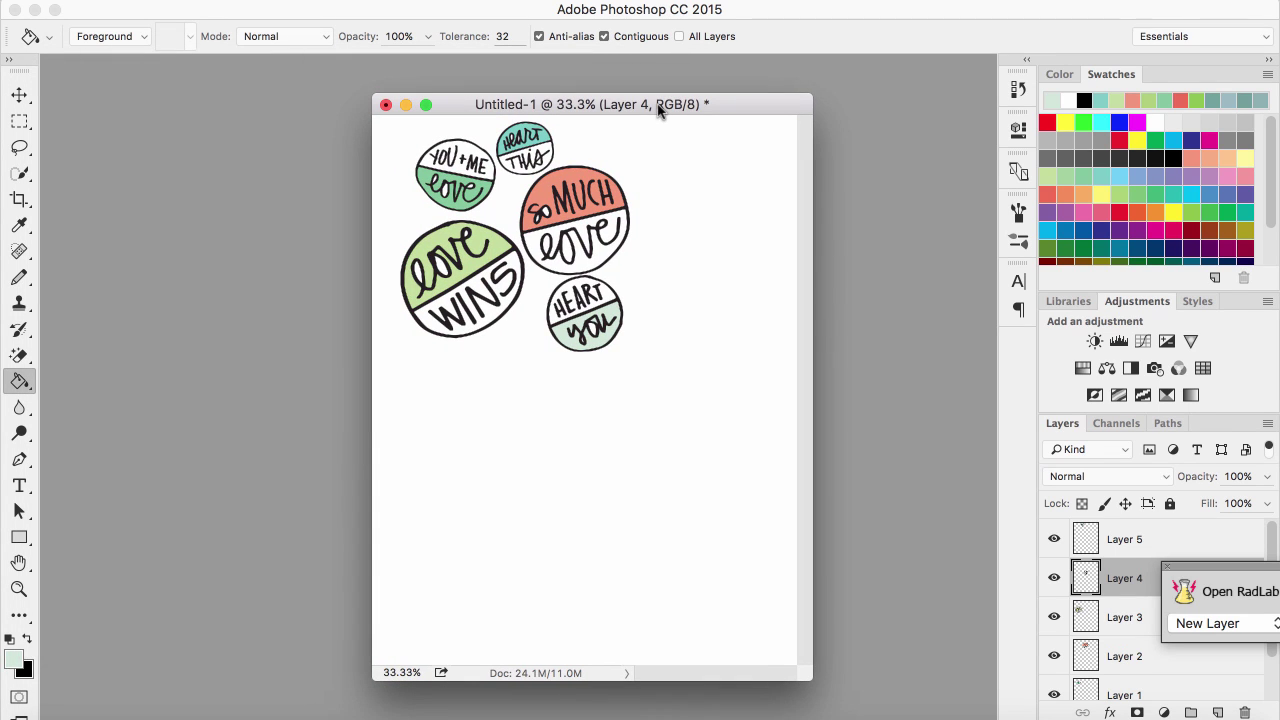